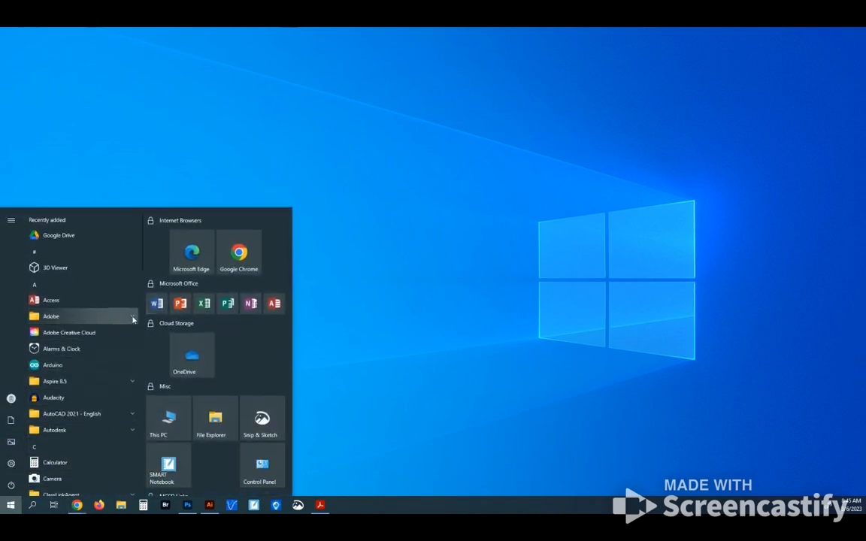
# Launch Adobe Photoshop 2022 from the Adobe group of installed programs
pyautogui.click(132, 318)
pyautogui.scroll(-3, 119, 335)
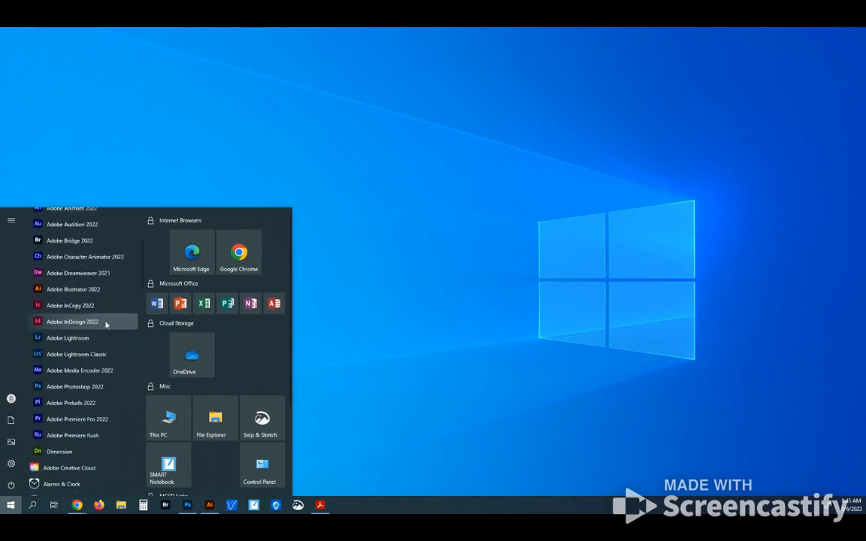
pyautogui.click(88, 386)
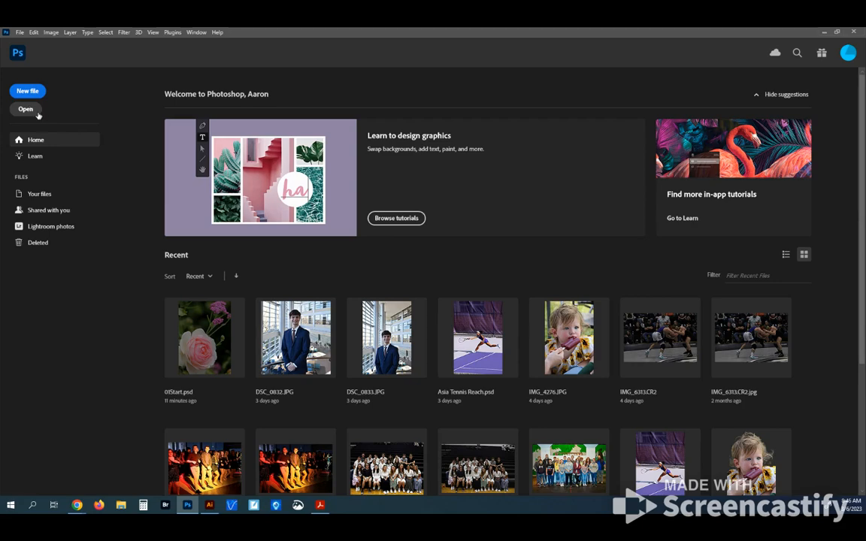
# Open the 01Start file from the 2022 Photoshop Lessons folder in OneDrive
pyautogui.click(37, 112)
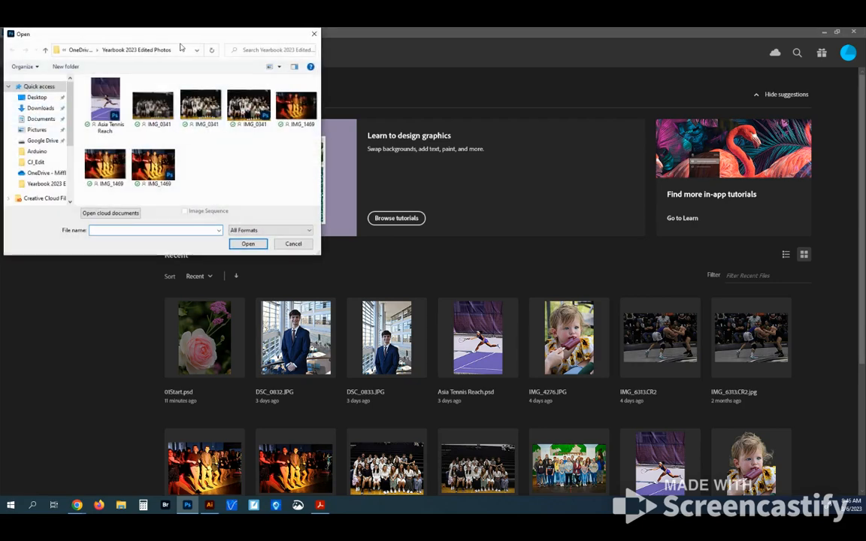
pyautogui.moveTo(174, 42); pyautogui.dragTo(310, 120)
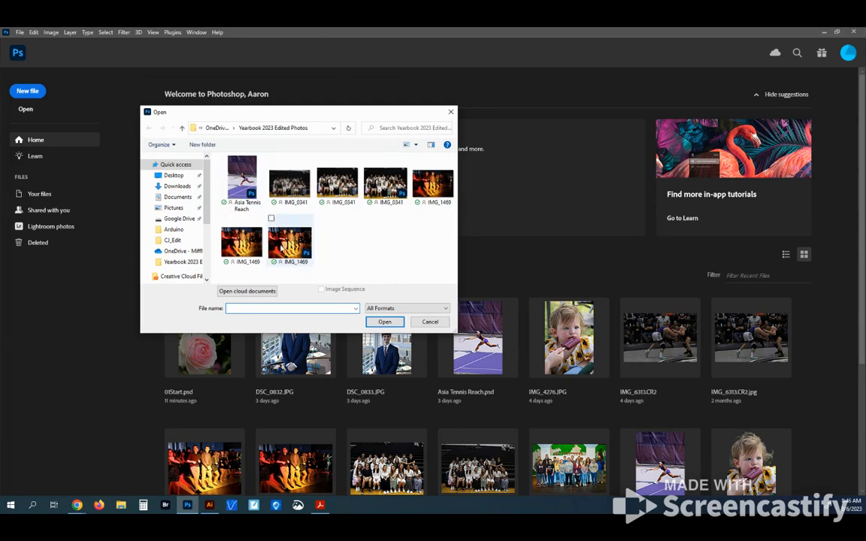
pyautogui.click(180, 251)
pyautogui.scroll(3, 277, 179)
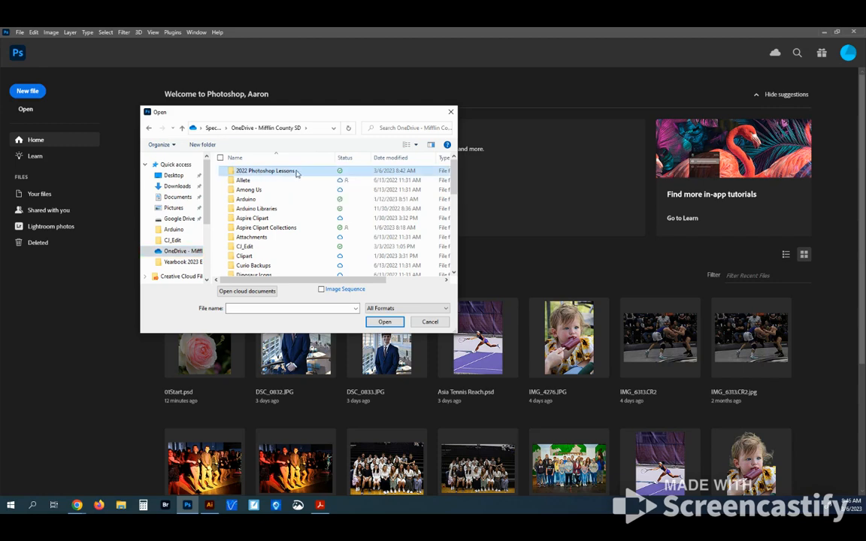
pyautogui.doubleClick(301, 172)
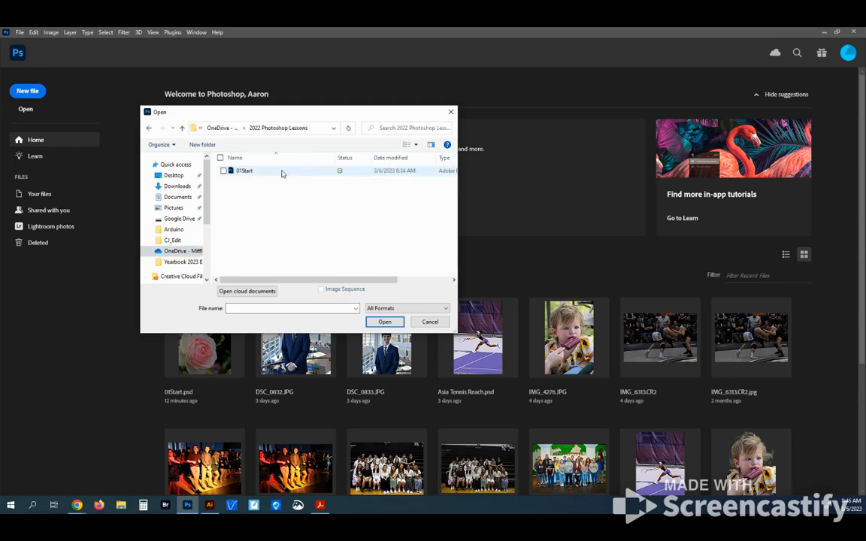
pyautogui.click(256, 173)
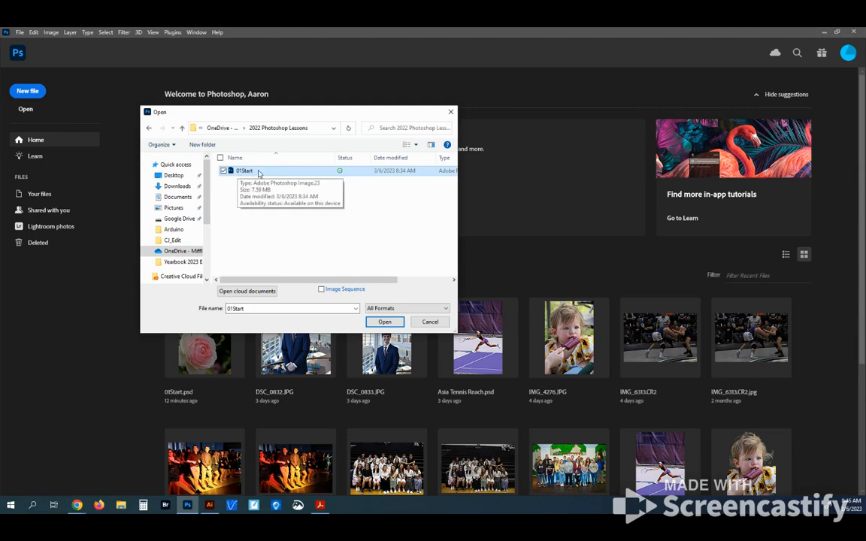
pyautogui.doubleClick(251, 173)
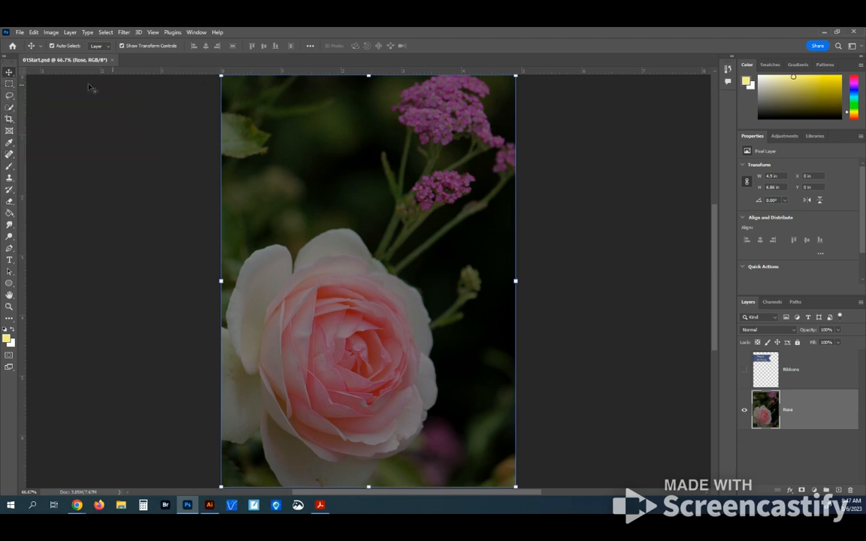
# Switch the toolbox to two columns and back to one, and float it over the canvas before redocking it
pyautogui.click(4, 59)
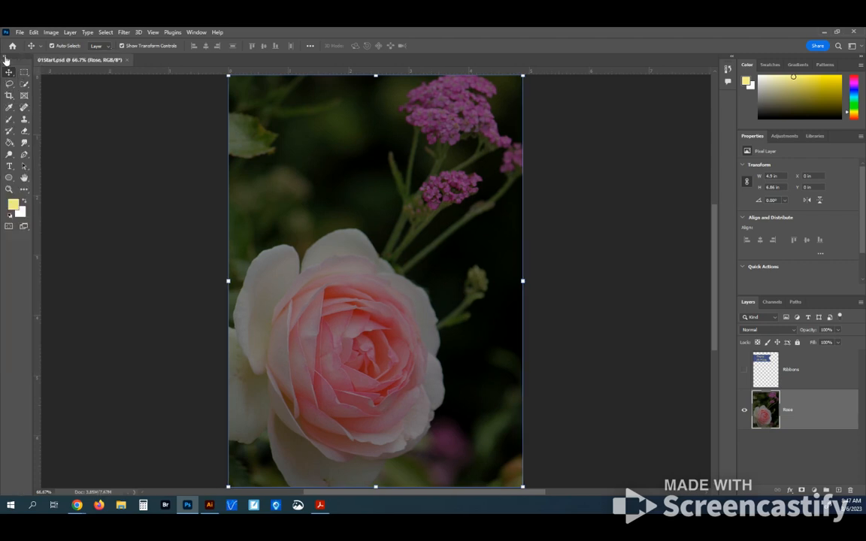
pyautogui.click(4, 60)
pyautogui.click(5, 60)
pyautogui.click(5, 60)
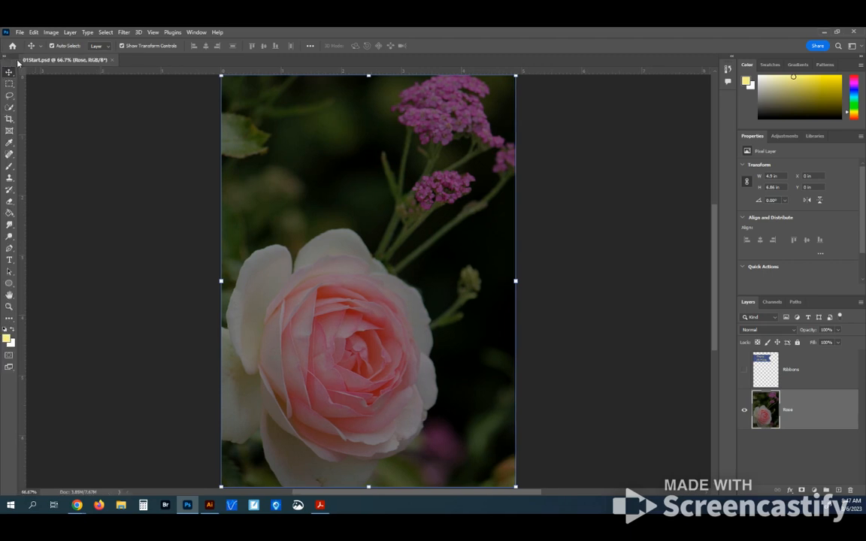
pyautogui.moveTo(10, 59); pyautogui.dragTo(133, 103)
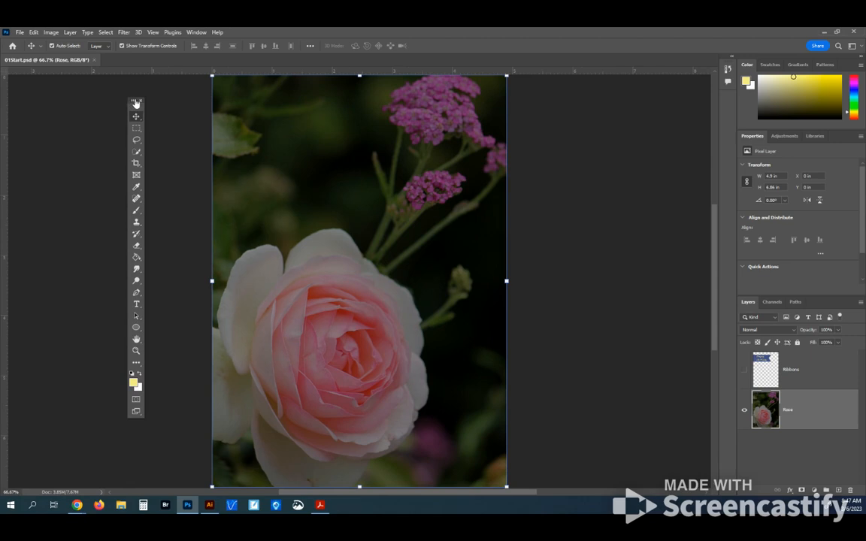
pyautogui.moveTo(136, 106); pyautogui.dragTo(7, 108)
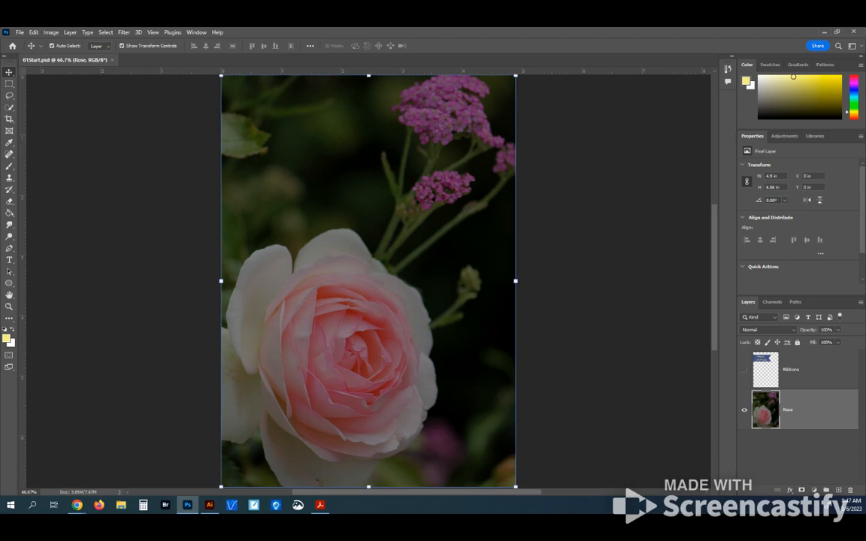
# Use the Zoom tool to inspect the rose photo, zooming out to 36.7%, in to 300% and back to 66.9%
pyautogui.click(9, 305)
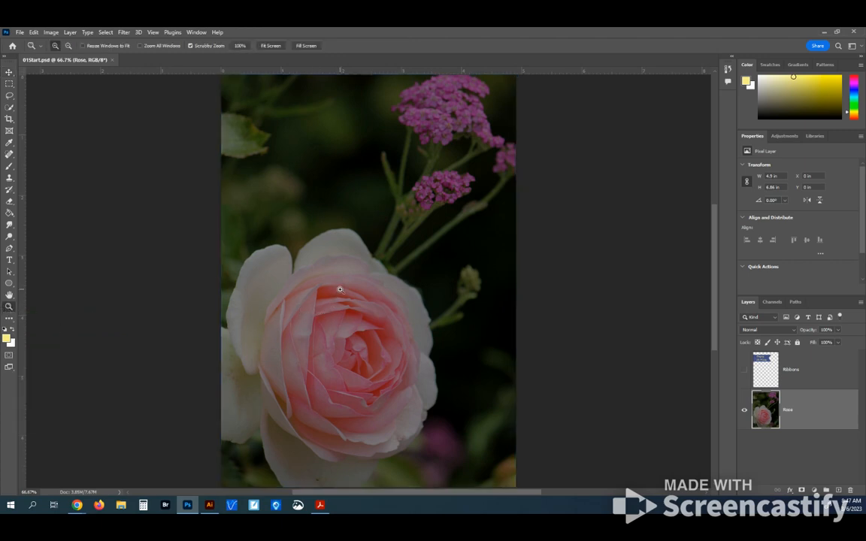
pyautogui.moveTo(247, 211); pyautogui.dragTo(232, 173)
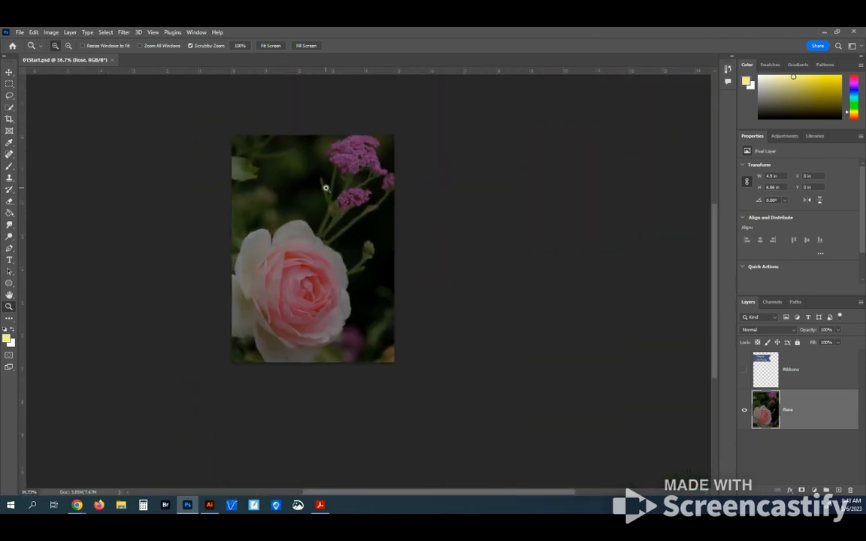
pyautogui.moveTo(318, 189); pyautogui.dragTo(320, 199)
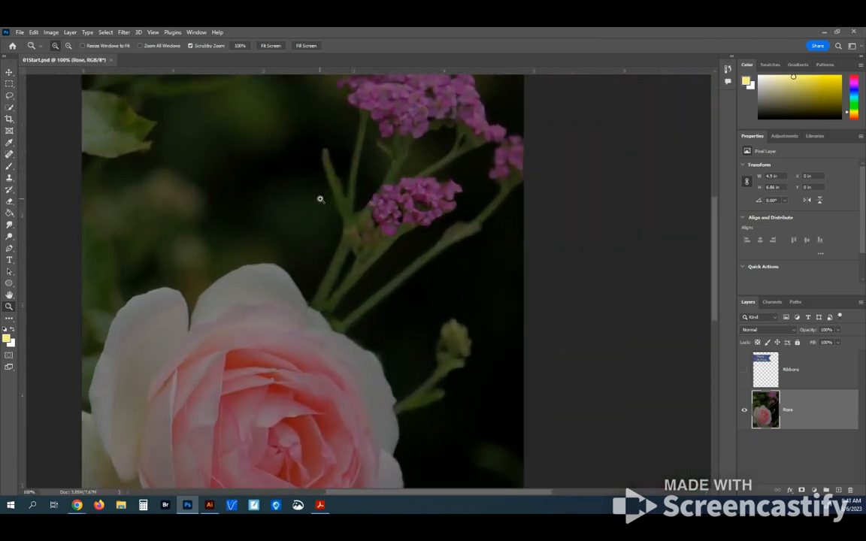
pyautogui.click(320, 199)
pyautogui.click(320, 199)
pyautogui.rightClick(320, 199)
pyautogui.click(312, 203)
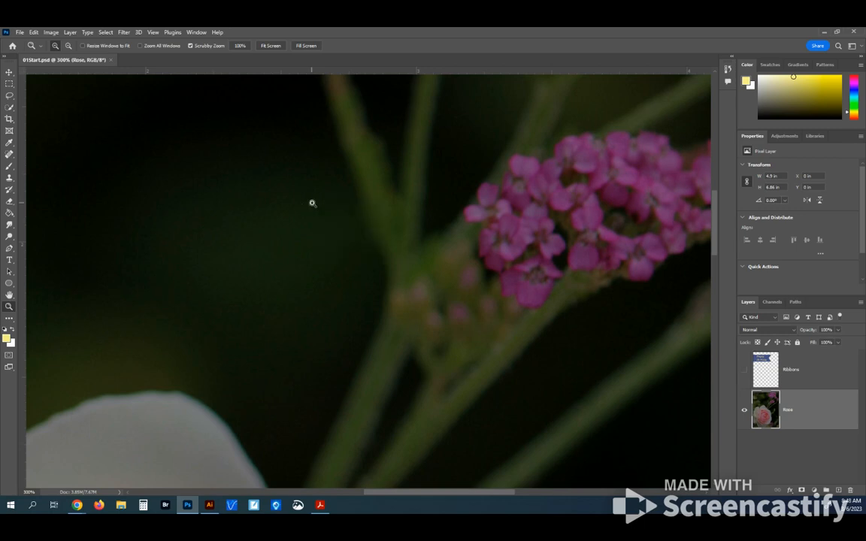
pyautogui.rightClick(312, 204)
pyautogui.click(336, 210)
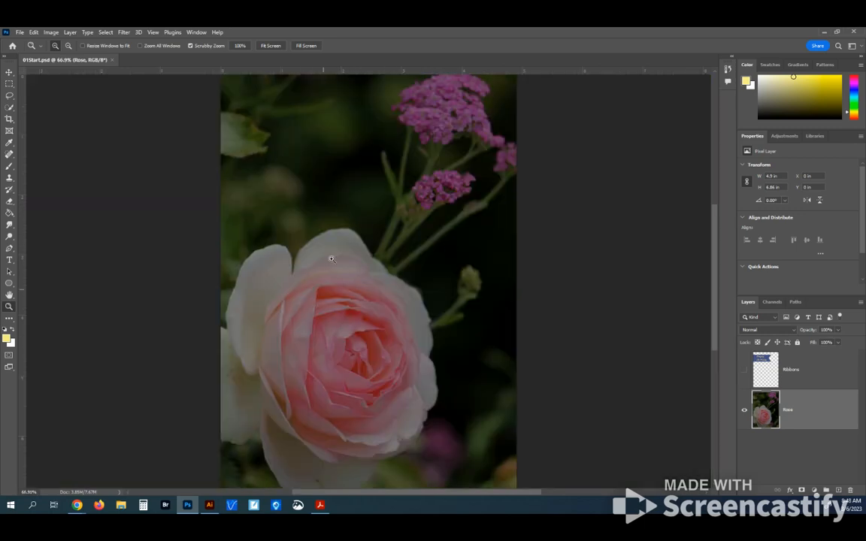
# Zoom the photo out in steps to 25% and back in to 100% around the stems above the rose
pyautogui.press('alt')
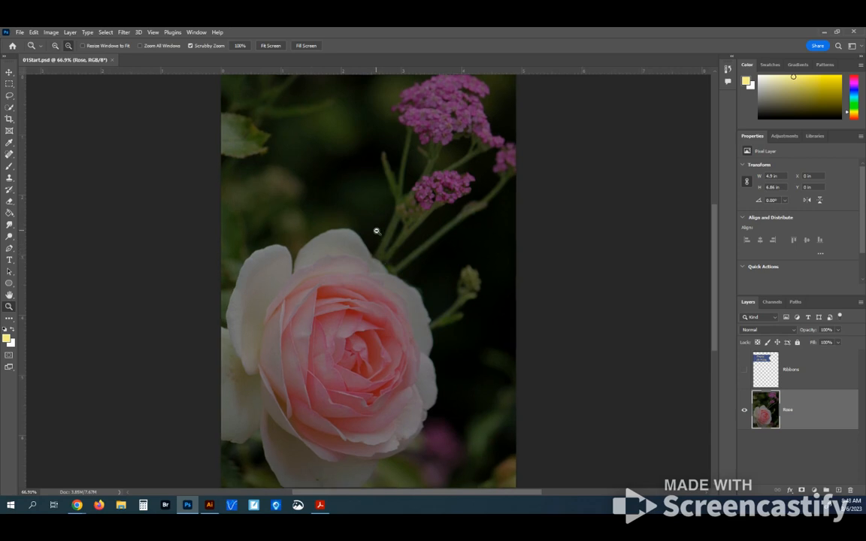
pyautogui.keyDown('alt'); pyautogui.click(377, 231); pyautogui.keyUp('alt')
pyautogui.keyDown('alt'); pyautogui.click(376, 230); pyautogui.keyUp('alt')
pyautogui.keyDown('alt'); pyautogui.click(376, 231); pyautogui.keyUp('alt')
pyautogui.click(376, 231)
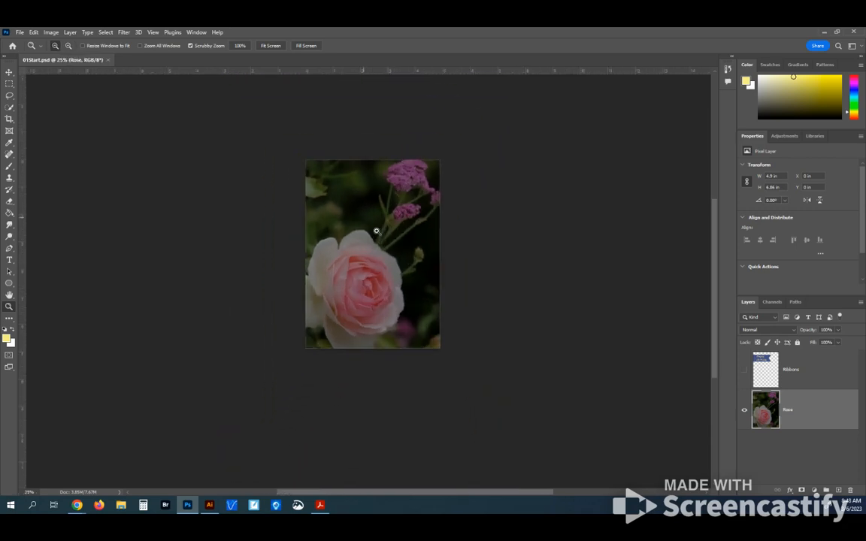
pyautogui.click(377, 231)
pyautogui.click(376, 231)
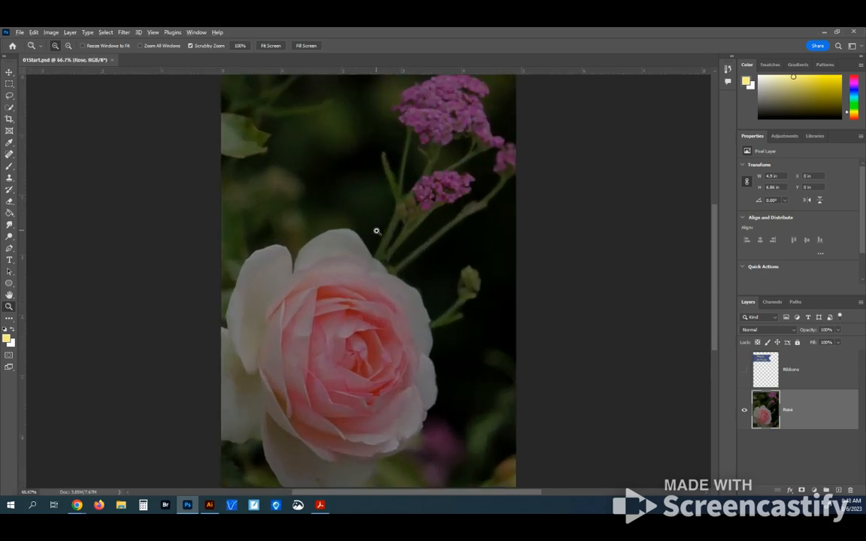
pyautogui.keyDown('alt'); pyautogui.click(377, 230); pyautogui.keyUp('alt')
pyautogui.click(376, 231)
pyautogui.click(376, 231)
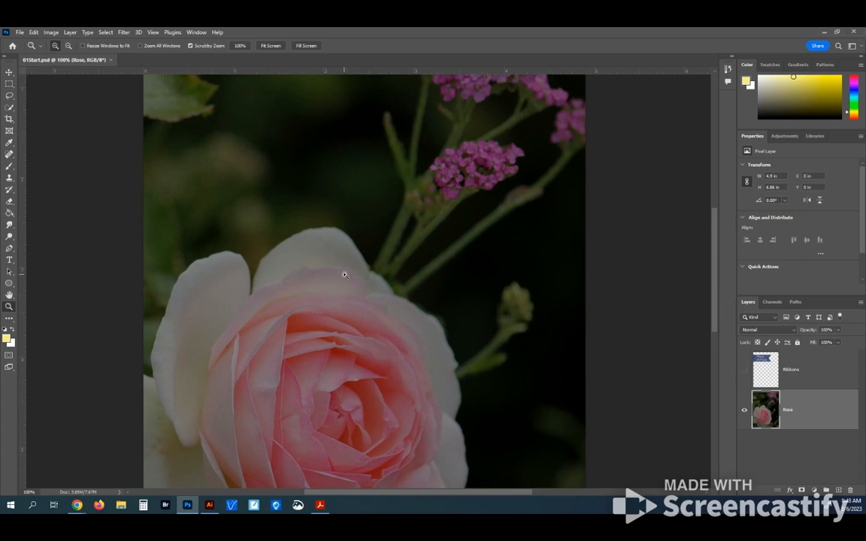
# Pan around the photo at 100% magnification to examine the purple flowers and the whole rose
pyautogui.moveTo(377, 206); pyautogui.dragTo(362, 322)
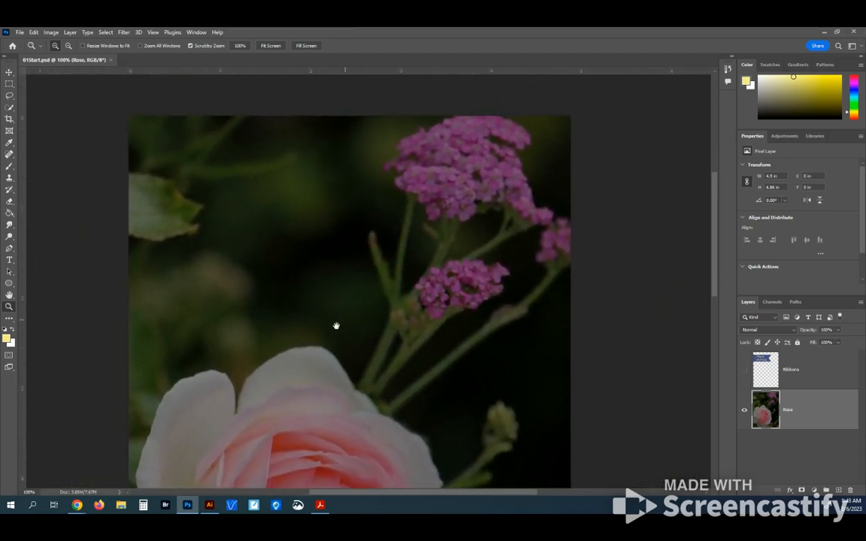
pyautogui.moveTo(299, 342); pyautogui.dragTo(247, 298)
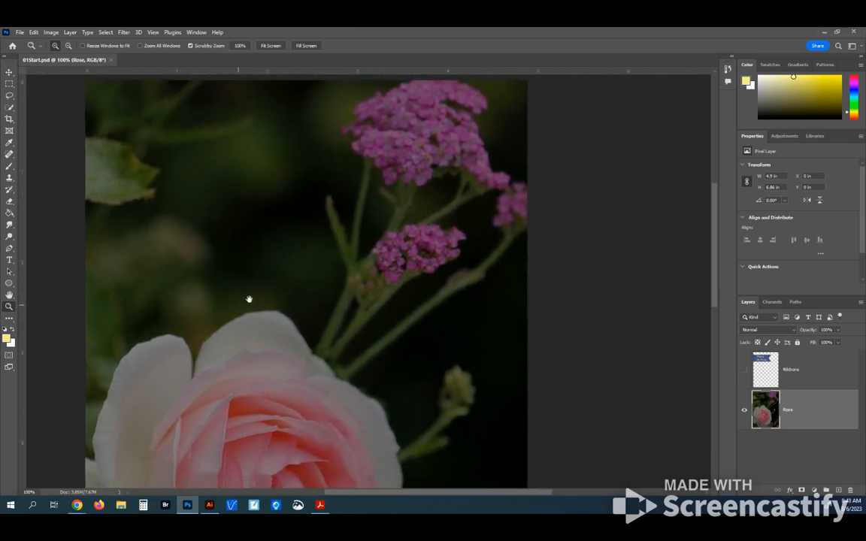
pyautogui.moveTo(236, 386); pyautogui.dragTo(307, 248)
pyautogui.moveTo(473, 342); pyautogui.dragTo(362, 286)
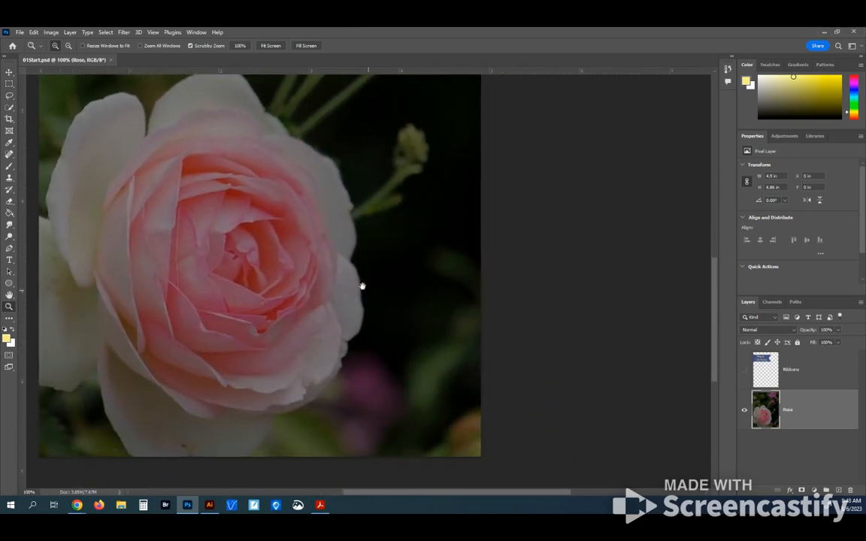
pyautogui.moveTo(261, 253); pyautogui.dragTo(402, 434)
pyautogui.moveTo(378, 246); pyautogui.dragTo(389, 365)
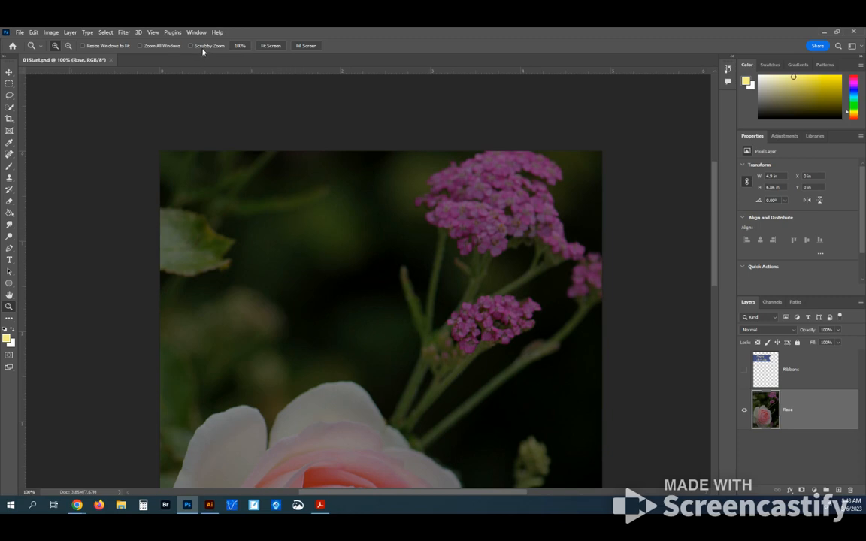
# Zoom into a marquee area with Scrubby Zoom off, zoom back out to 60.5% and re-enable Scrubby Zoom
pyautogui.moveTo(253, 200); pyautogui.dragTo(421, 321)
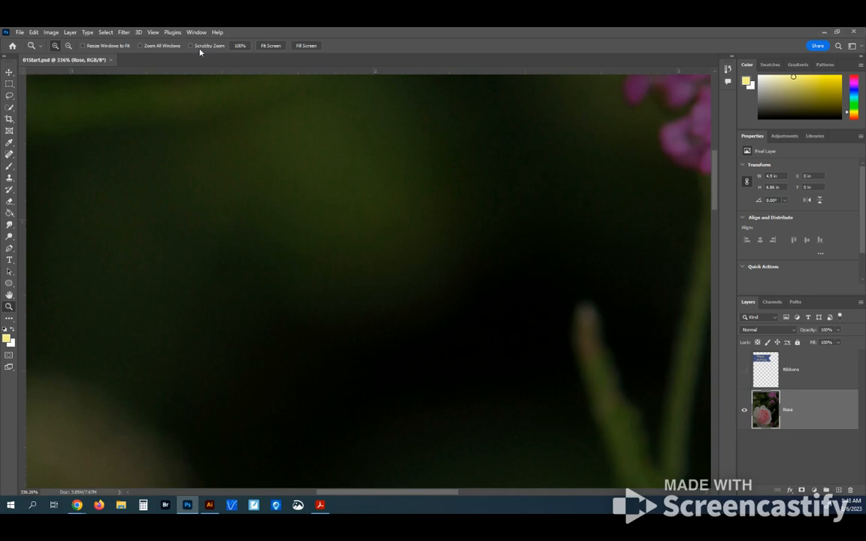
pyautogui.keyDown('alt'); pyautogui.click(429, 269); pyautogui.keyUp('alt')
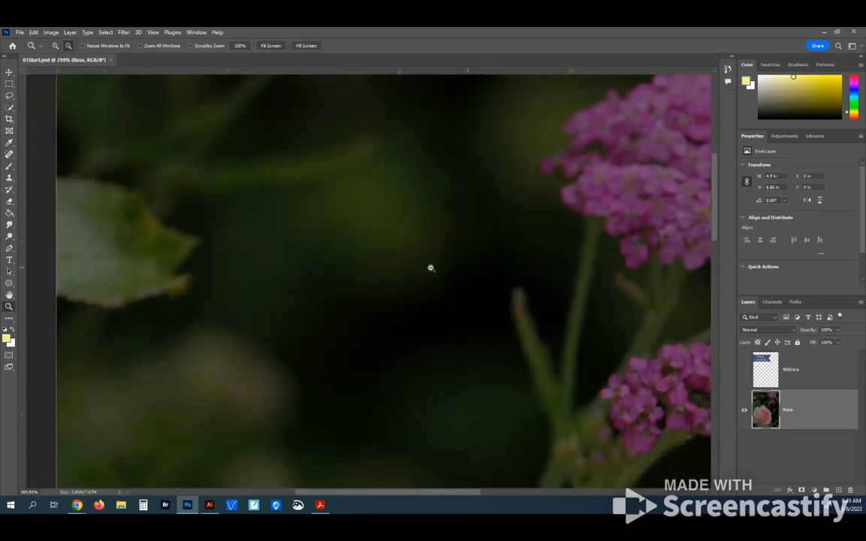
pyautogui.scroll(-3, 465, 287)
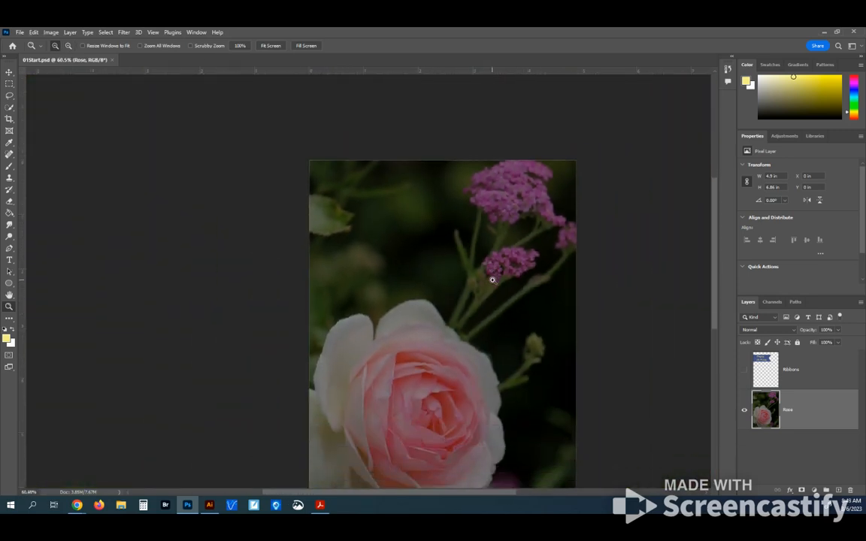
pyautogui.click(192, 46)
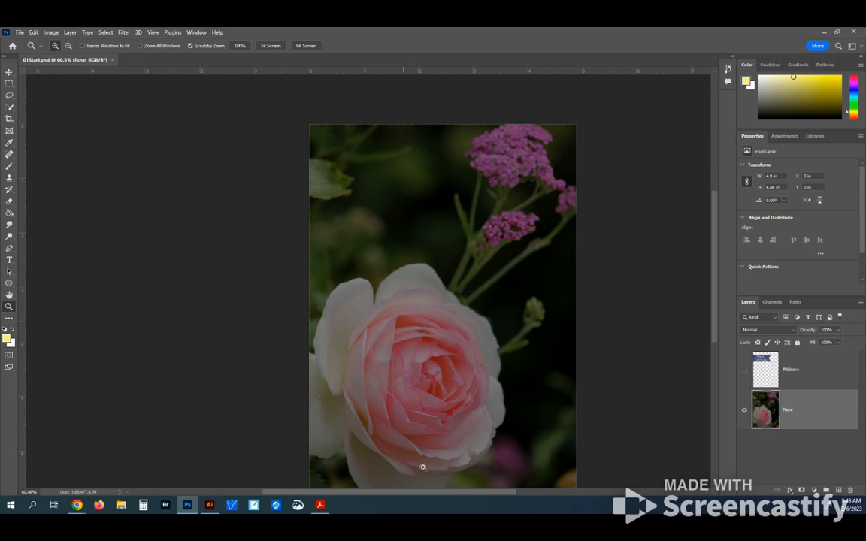
pyautogui.hscroll(3, 385, 443)
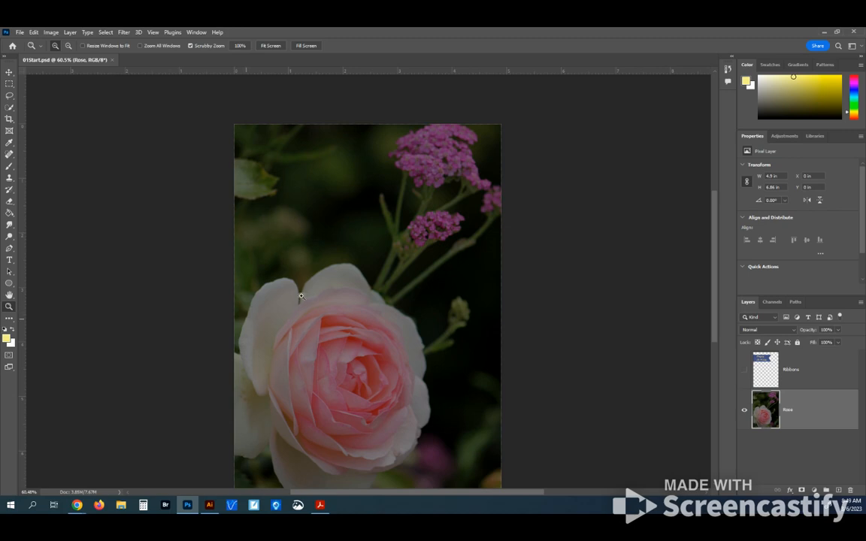
# Add a Brightness/Contrast adjustment layer above the Rose layer and raise its brightness to 98
pyautogui.click(9, 72)
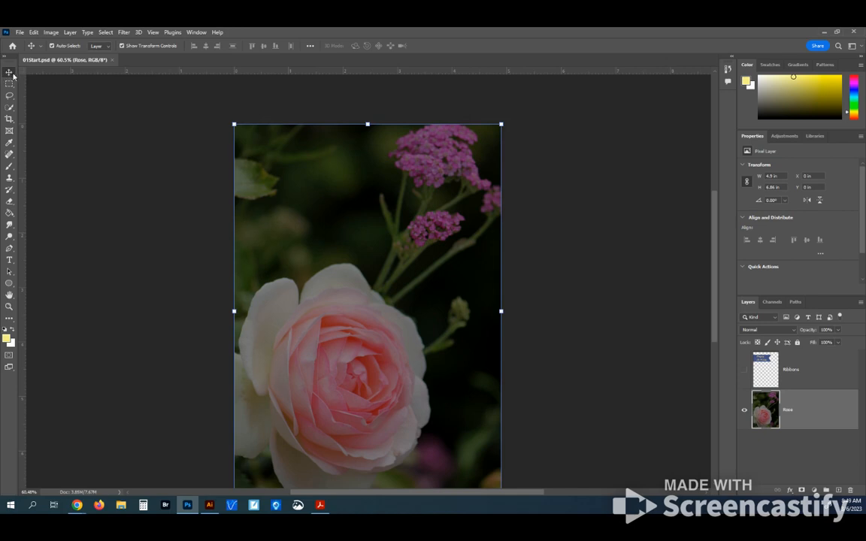
pyautogui.moveTo(715, 205); pyautogui.dragTo(716, 219)
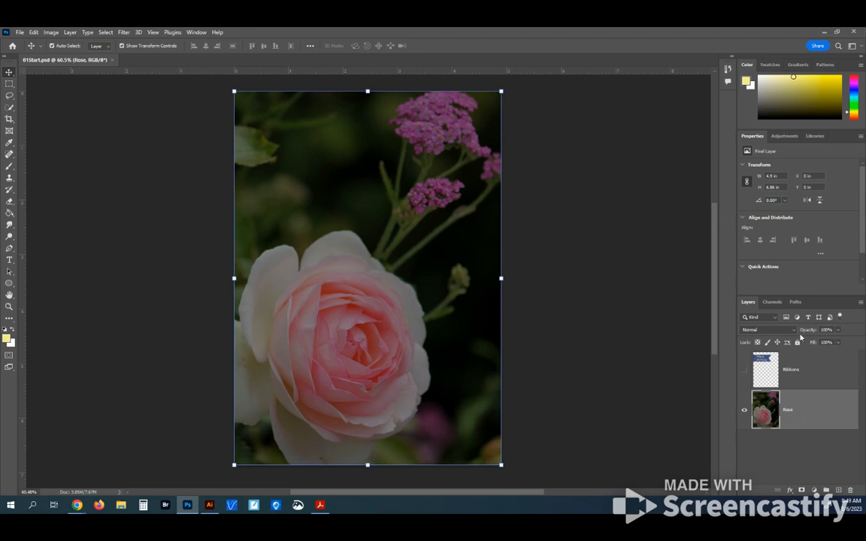
pyautogui.click(783, 136)
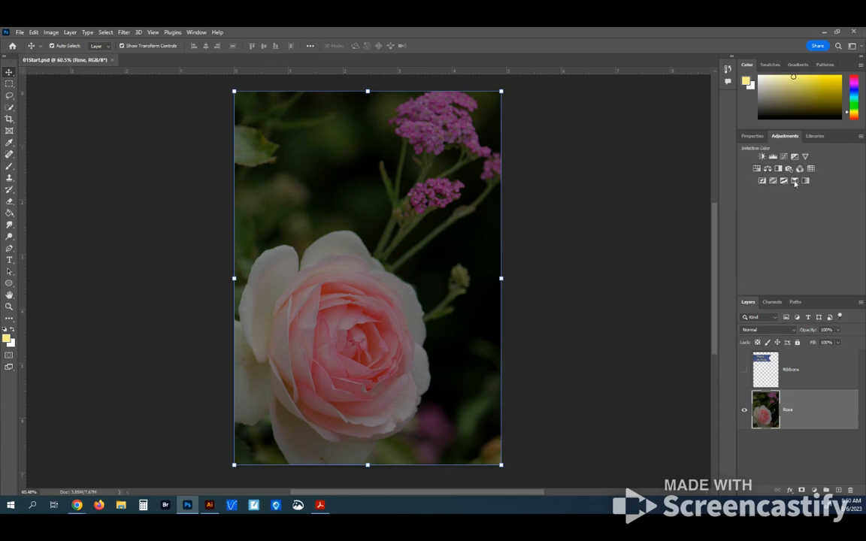
pyautogui.click(762, 157)
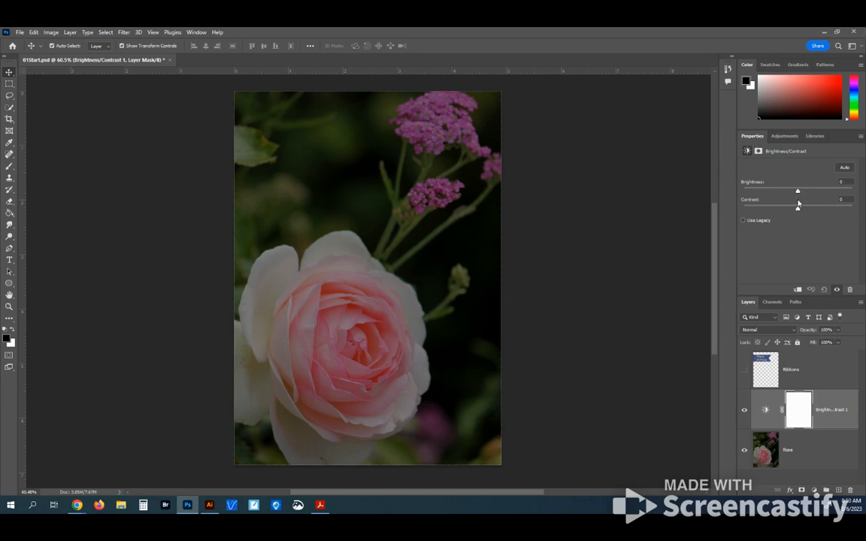
pyautogui.moveTo(797, 194)
pyautogui.mouseDown()
pyautogui.moveTo(840, 193)
pyautogui.moveTo(772, 194)
pyautogui.moveTo(789, 193)
pyautogui.moveTo(769, 210)
pyautogui.moveTo(797, 210)
pyautogui.moveTo(798, 194)
pyautogui.mouseUp()
pyautogui.moveTo(798, 195); pyautogui.dragTo(834, 197)
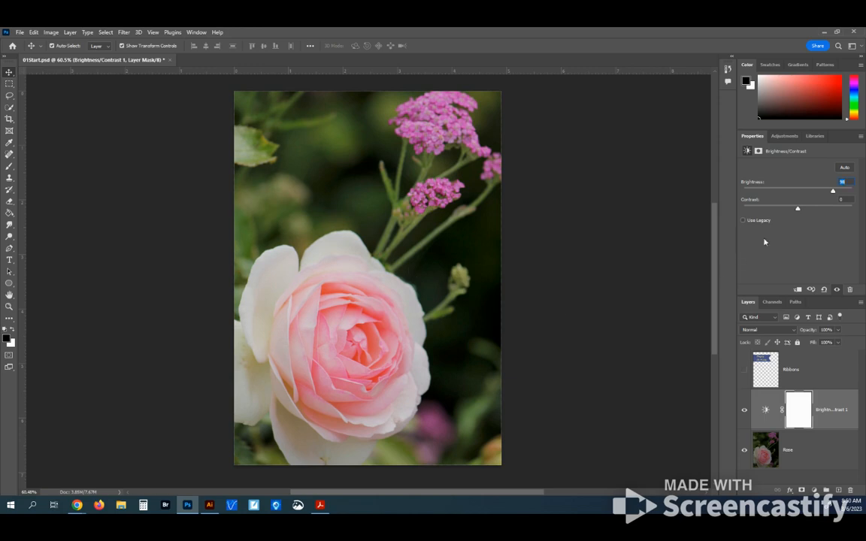
# Raise the contrast of the Brightness/Contrast adjustment layer to 23 and deselect all layers
pyautogui.moveTo(798, 212)
pyautogui.mouseDown()
pyautogui.moveTo(813, 218)
pyautogui.moveTo(806, 220)
pyautogui.mouseUp()
pyautogui.moveTo(809, 219); pyautogui.dragTo(810, 212)
pyautogui.click(609, 265)
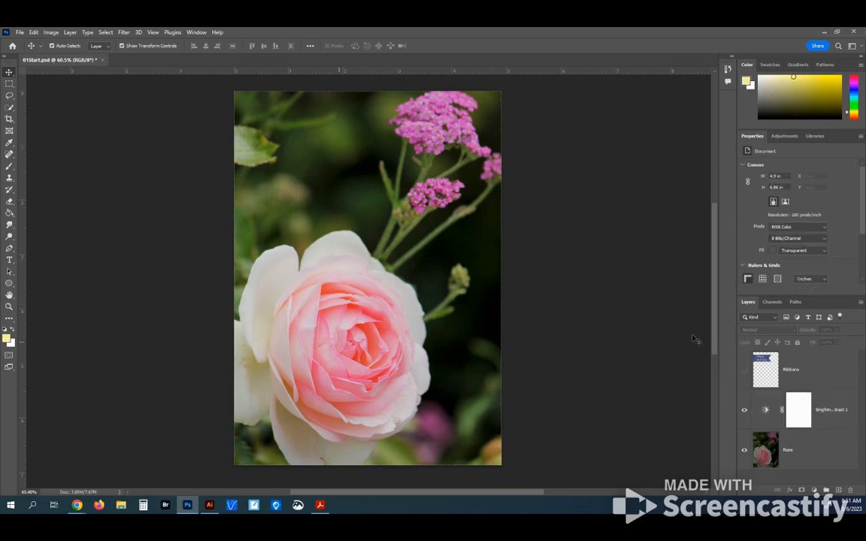
# Select the Rose layer, return to the Brightness/Contrast adjustment layer and save the file
pyautogui.click(846, 417)
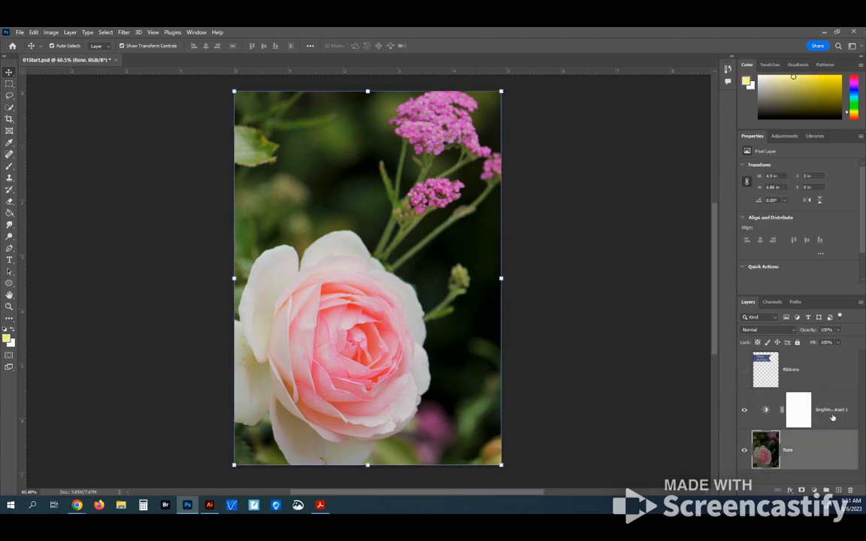
pyautogui.click(832, 451)
pyautogui.click(808, 415)
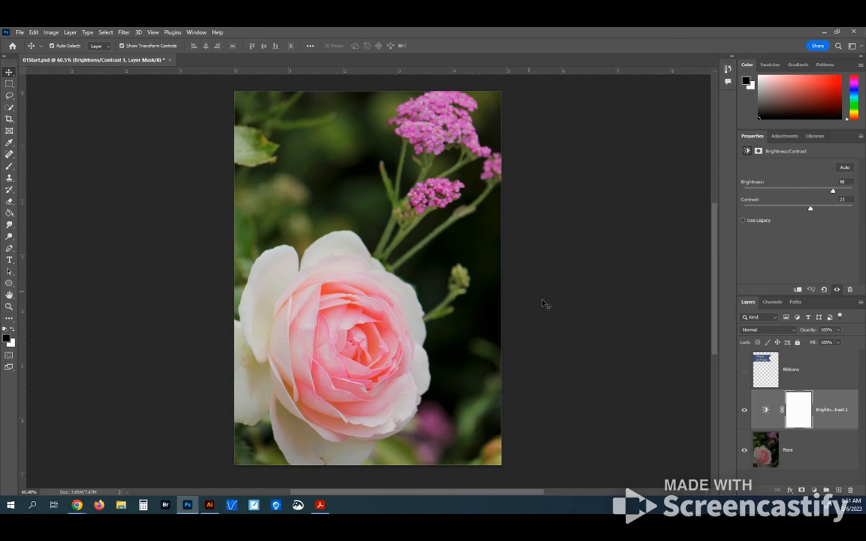
pyautogui.click(20, 32)
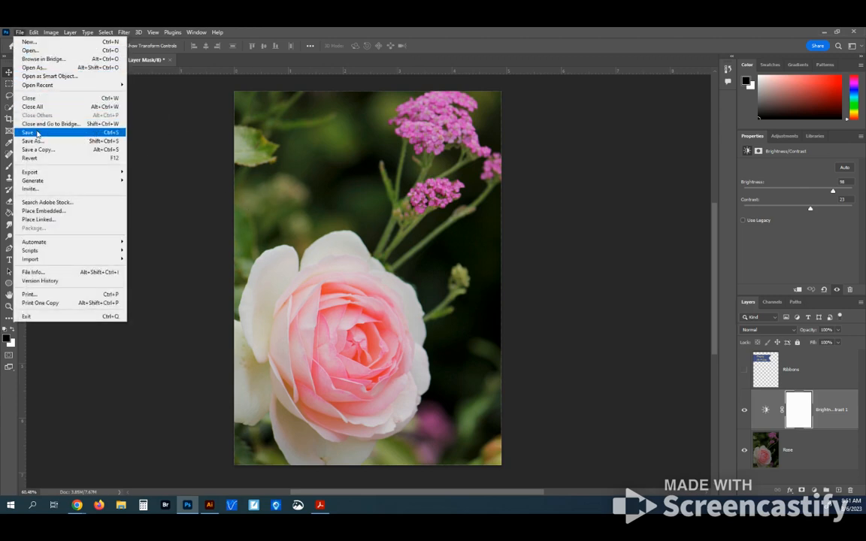
pyautogui.click(79, 133)
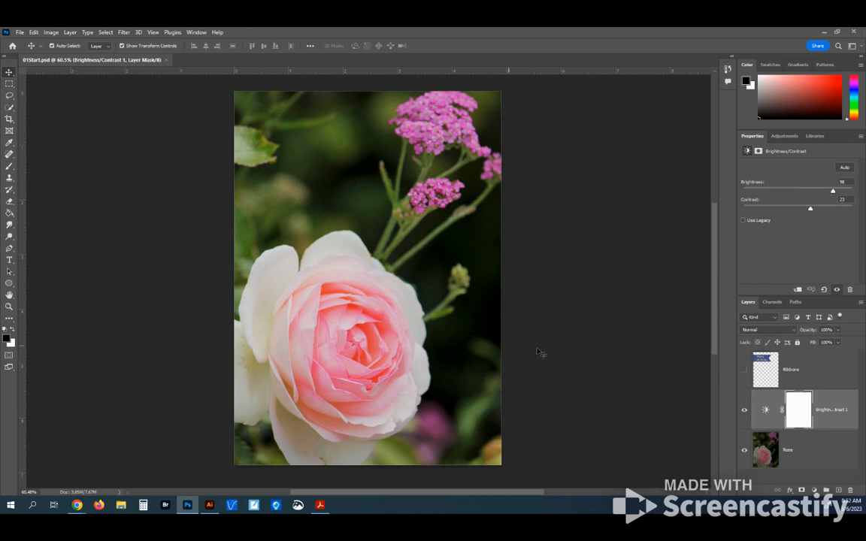
# Select the Ribbons layer and make it visible, switching it off and on once to compare
pyautogui.click(814, 374)
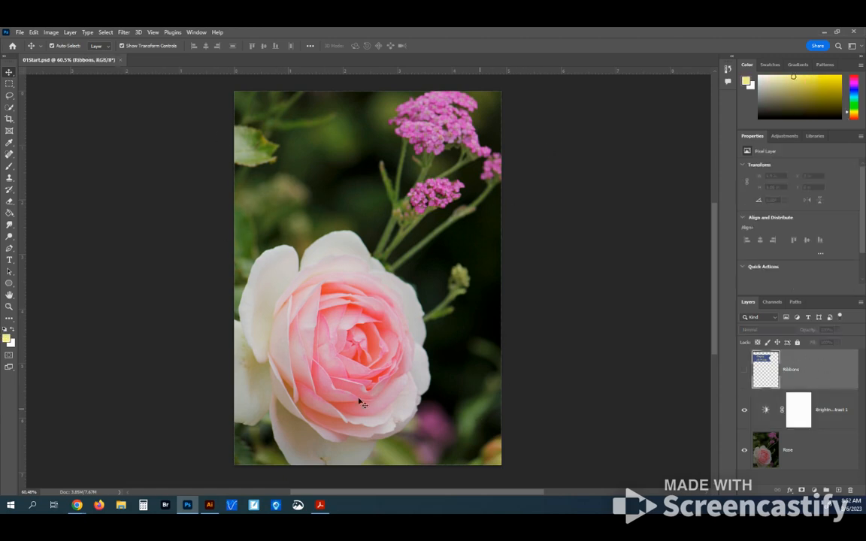
pyautogui.click(745, 372)
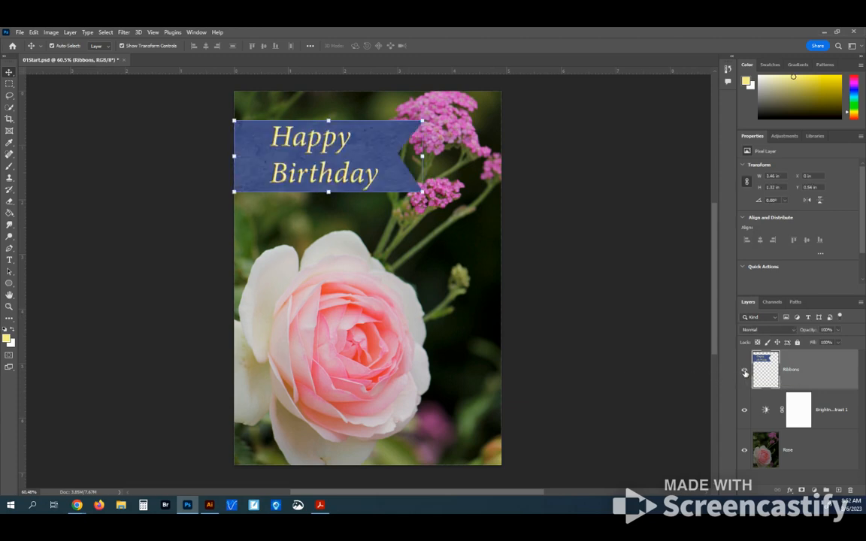
pyautogui.click(745, 373)
pyautogui.click(745, 373)
# Hide and show the Brightness/Contrast layer and the Rose layer in turn to compare their effect, leaving both visible with no layer selected
pyautogui.click(745, 411)
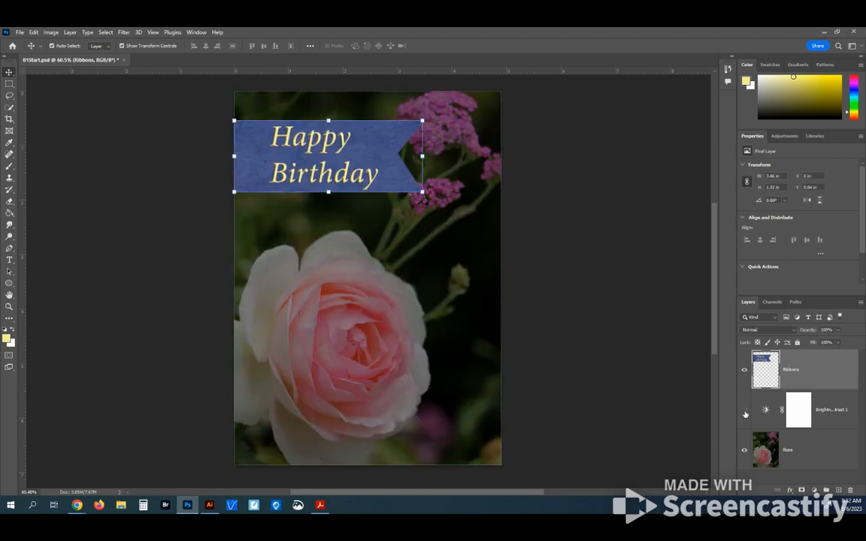
pyautogui.click(745, 410)
pyautogui.click(745, 410)
pyautogui.click(746, 411)
pyautogui.click(743, 451)
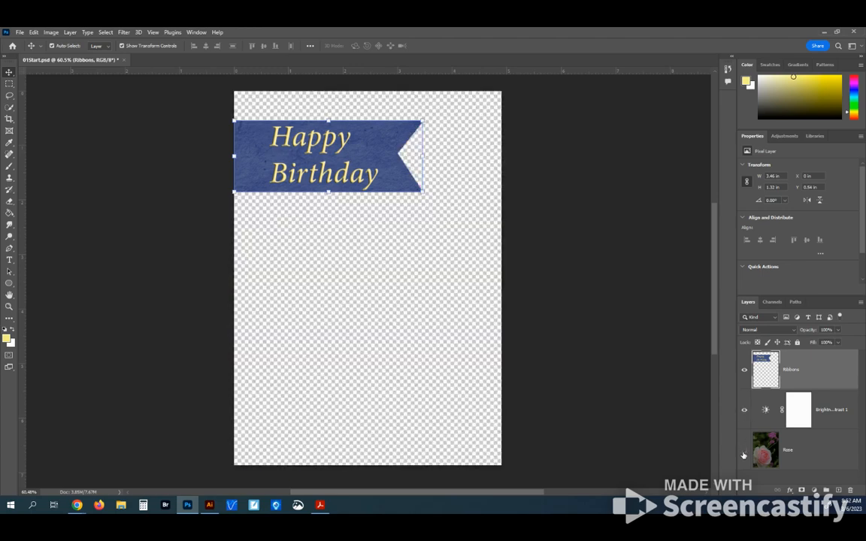
pyautogui.click(743, 451)
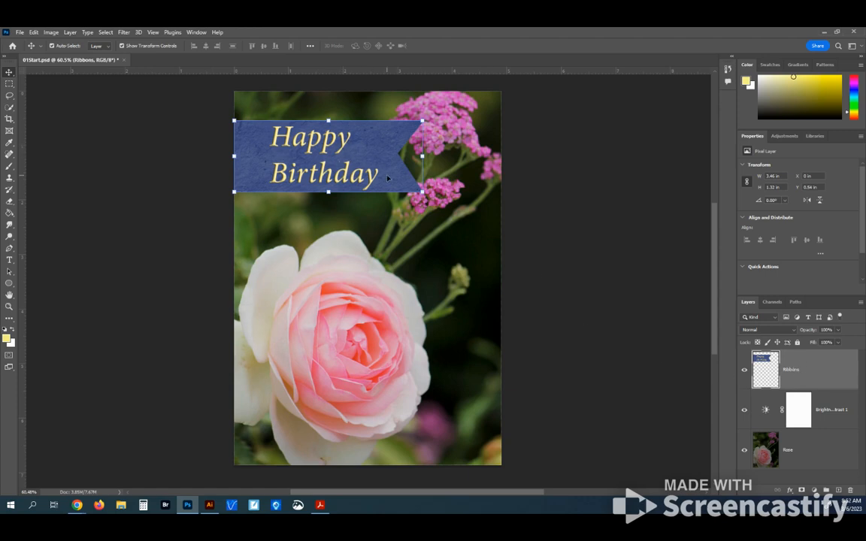
pyautogui.click(212, 248)
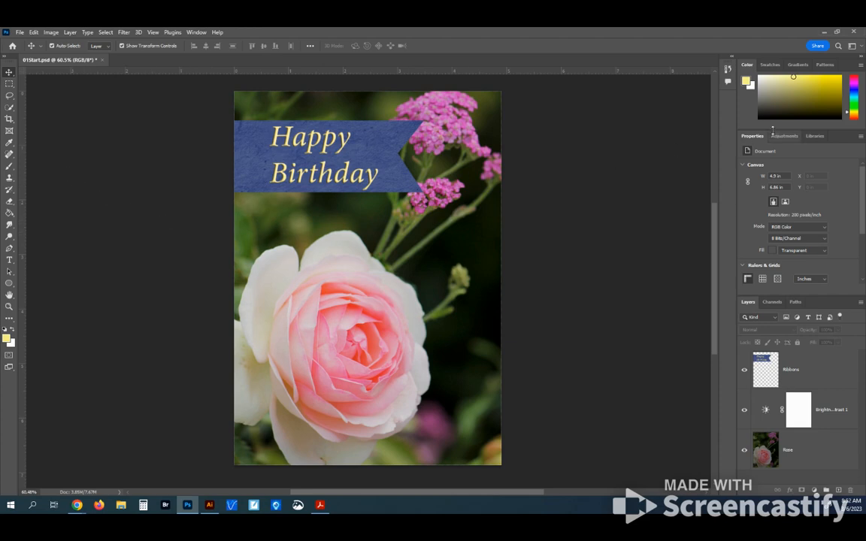
# Enlarge the Color panel, sample colours from the ribbon and flowers with the Eyedropper, finish on the ribbon's blue, and return to the Move tool
pyautogui.moveTo(772, 131); pyautogui.dragTo(772, 167)
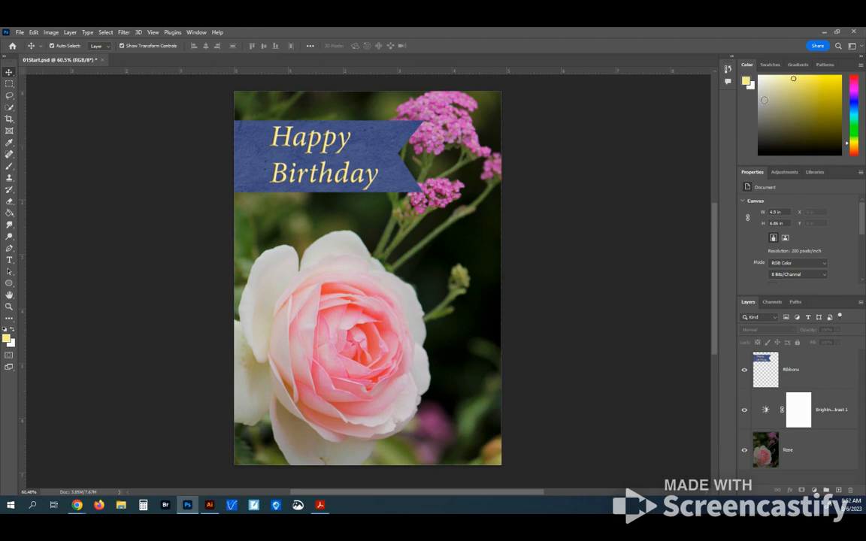
pyautogui.click(10, 142)
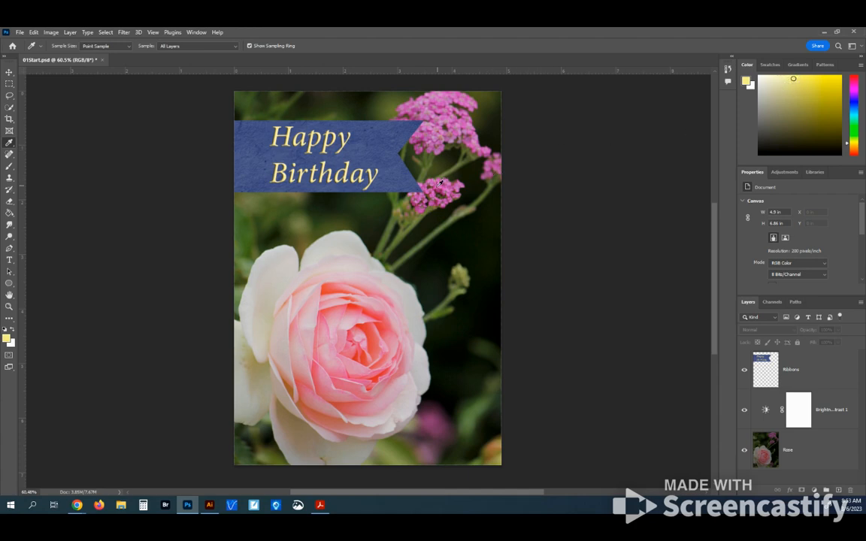
pyautogui.click(389, 141)
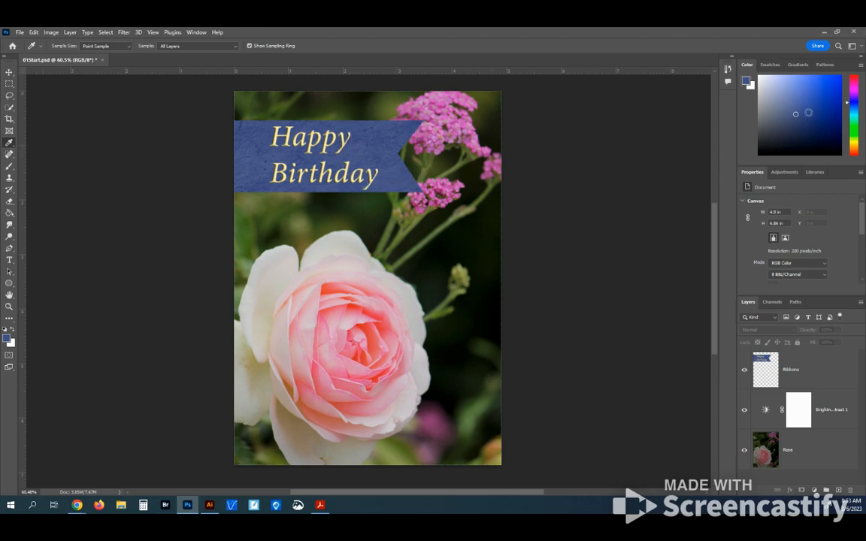
pyautogui.click(375, 329)
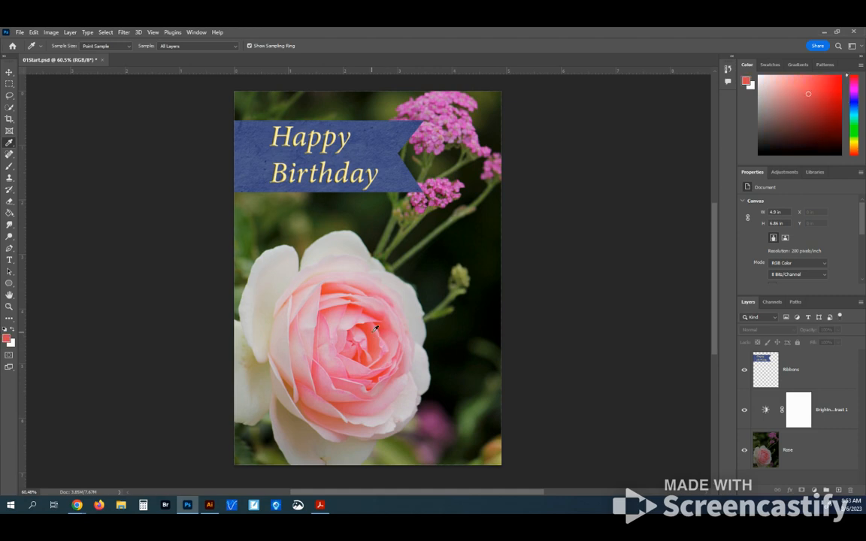
pyautogui.click(307, 311)
pyautogui.click(450, 117)
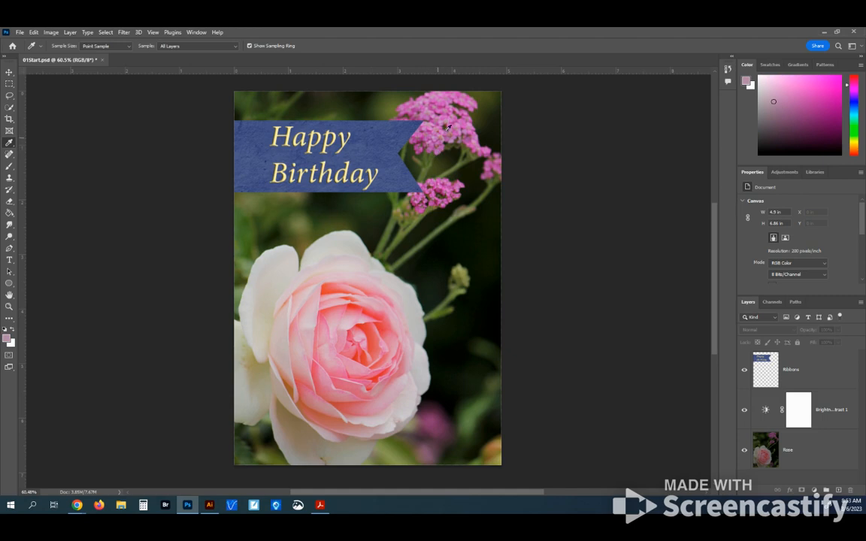
pyautogui.click(329, 310)
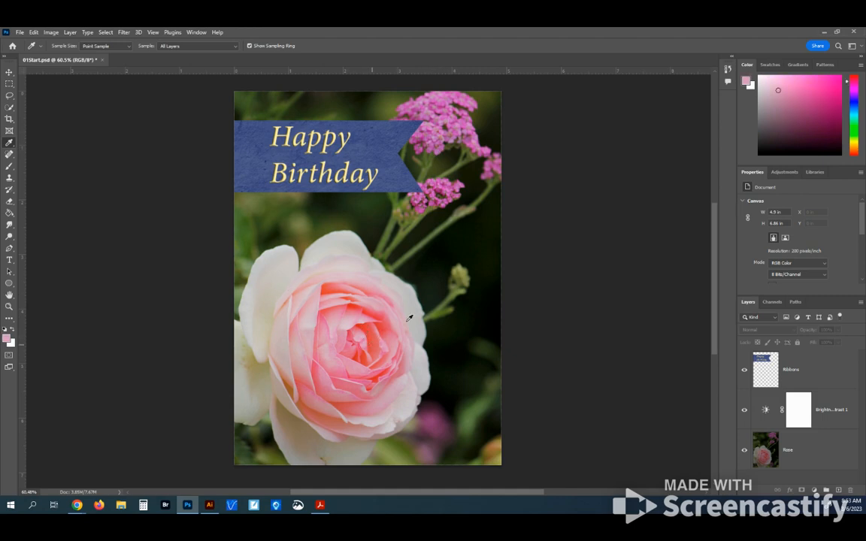
pyautogui.click(381, 148)
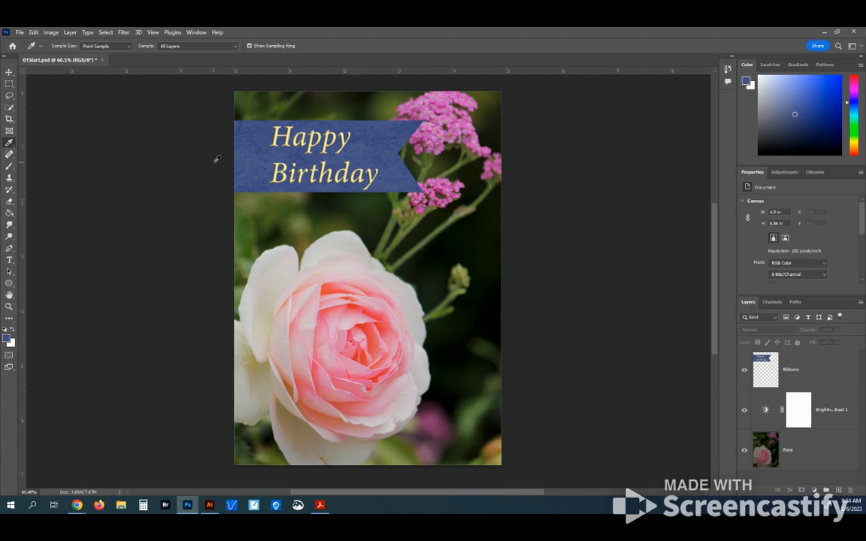
pyautogui.click(11, 74)
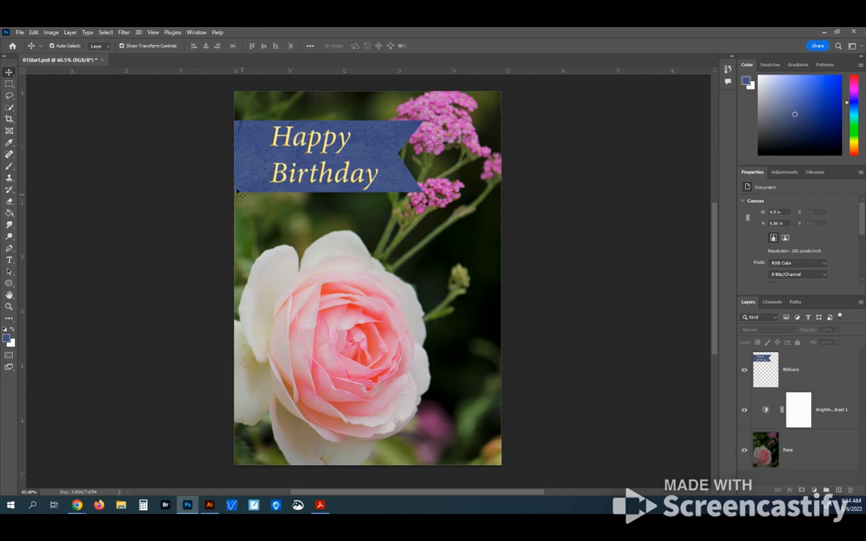
pyautogui.click(34, 33)
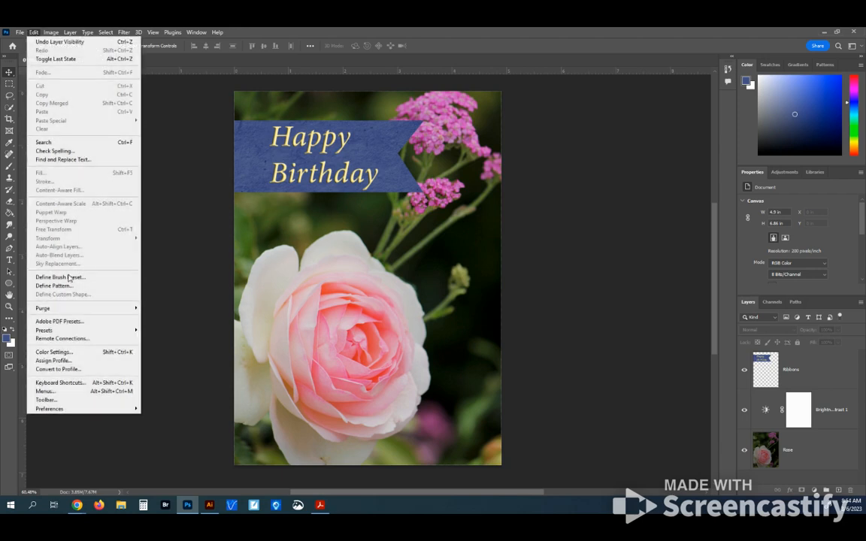
pyautogui.moveTo(115, 408)
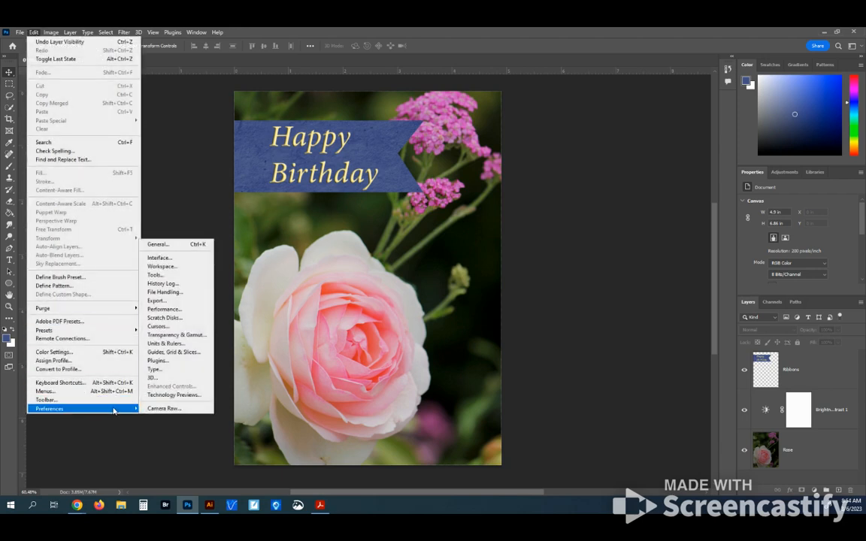
pyautogui.click(188, 249)
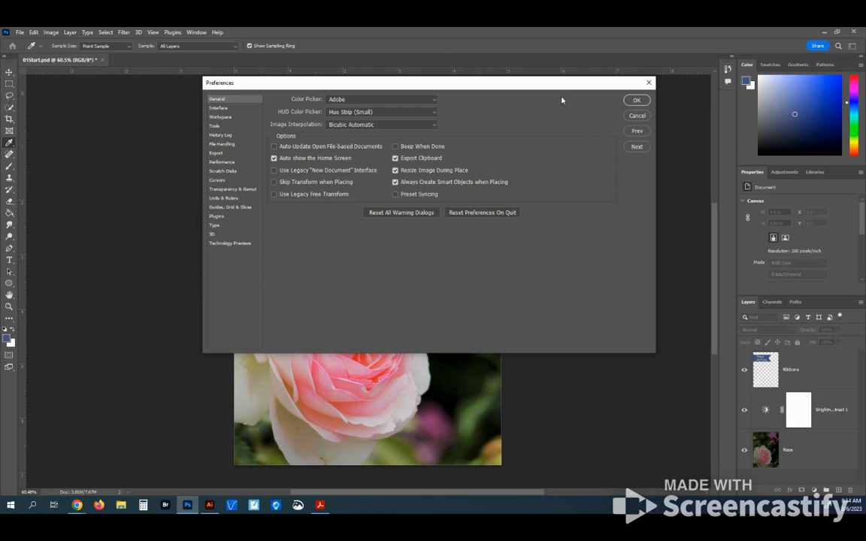
pyautogui.moveTo(503, 81); pyautogui.dragTo(499, 84)
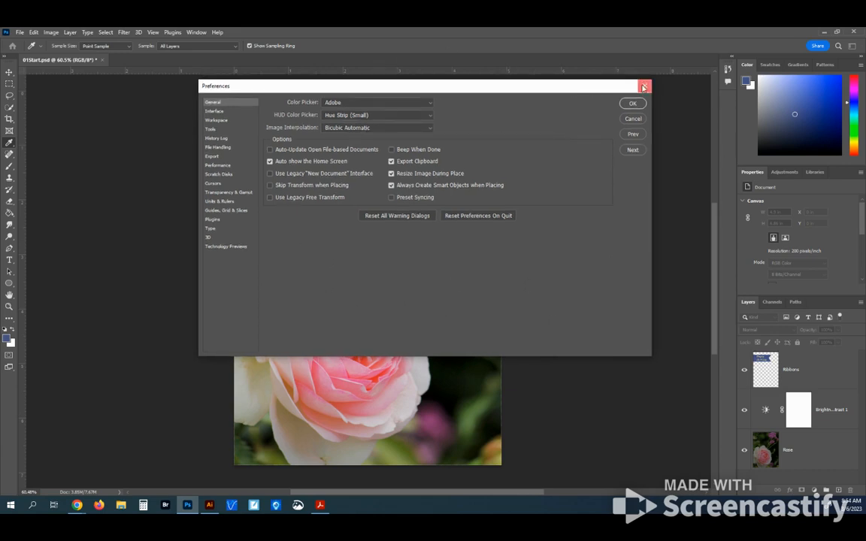
pyautogui.click(643, 87)
pyautogui.press('v')
# Change the ruler units to Pixels in the Units & Rulers preferences and apply the change
pyautogui.click(34, 33)
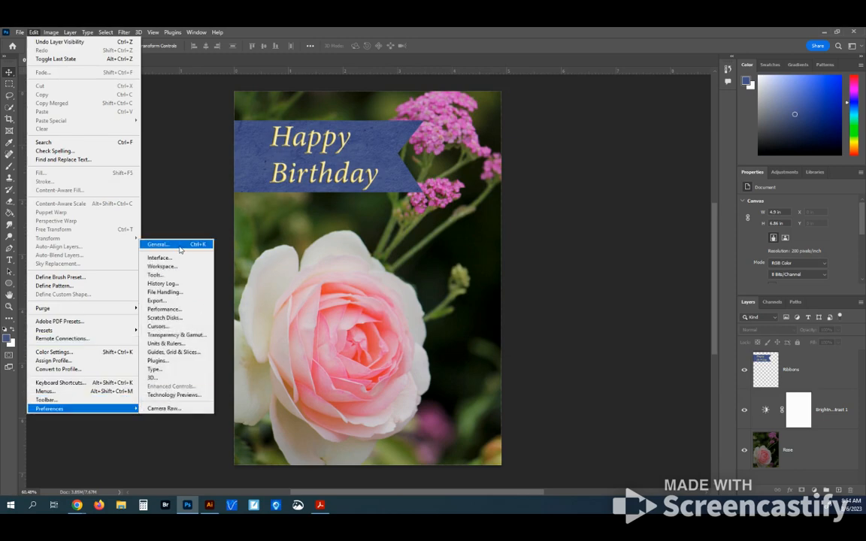
pyautogui.click(180, 249)
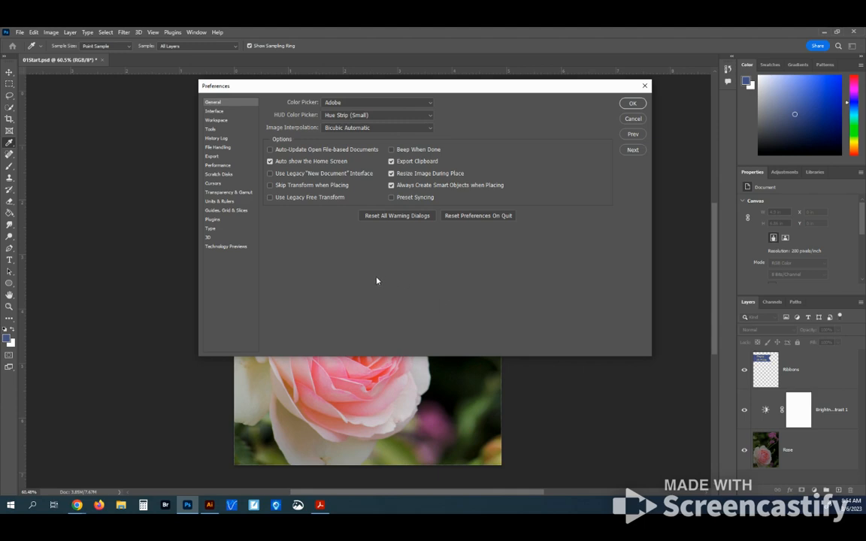
pyautogui.click(209, 202)
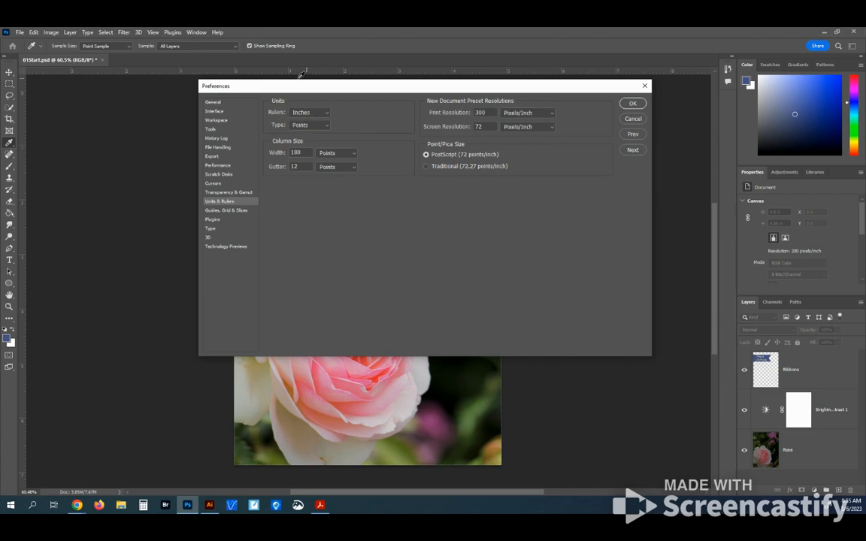
pyautogui.moveTo(273, 85); pyautogui.dragTo(267, 109)
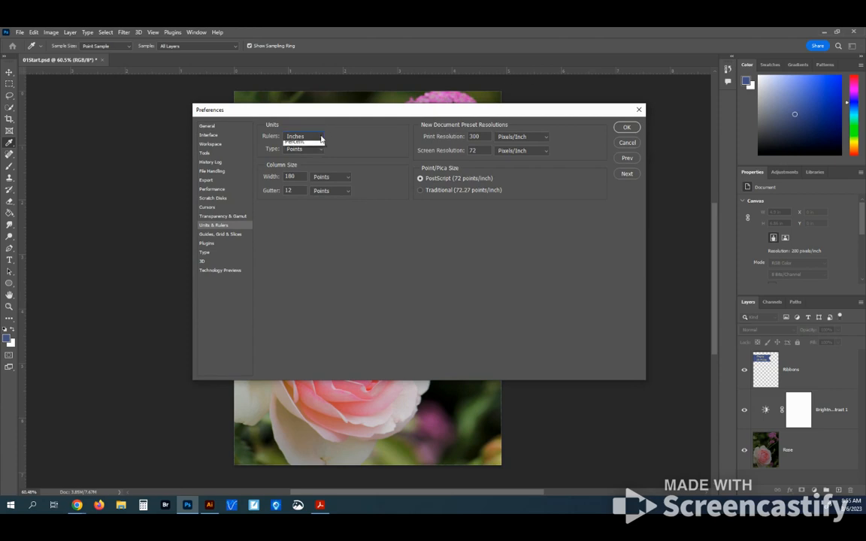
pyautogui.click(321, 138)
pyautogui.click(316, 145)
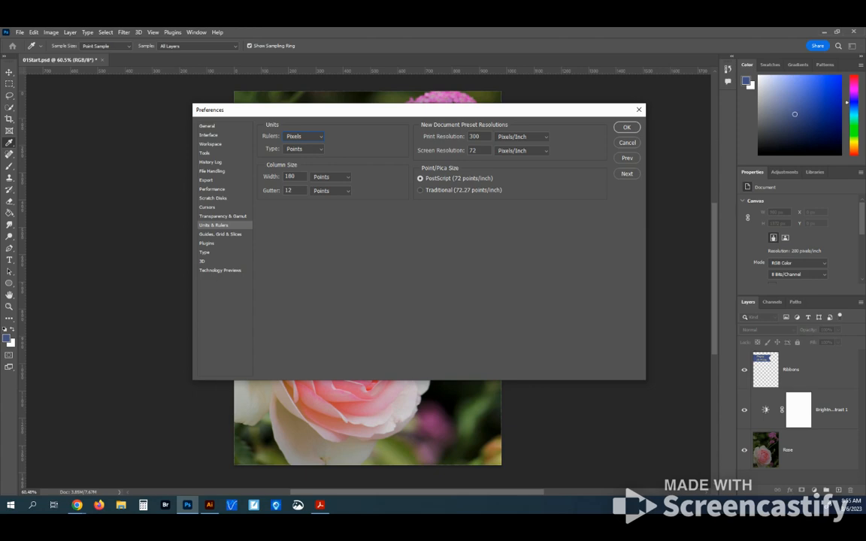
pyautogui.click(630, 129)
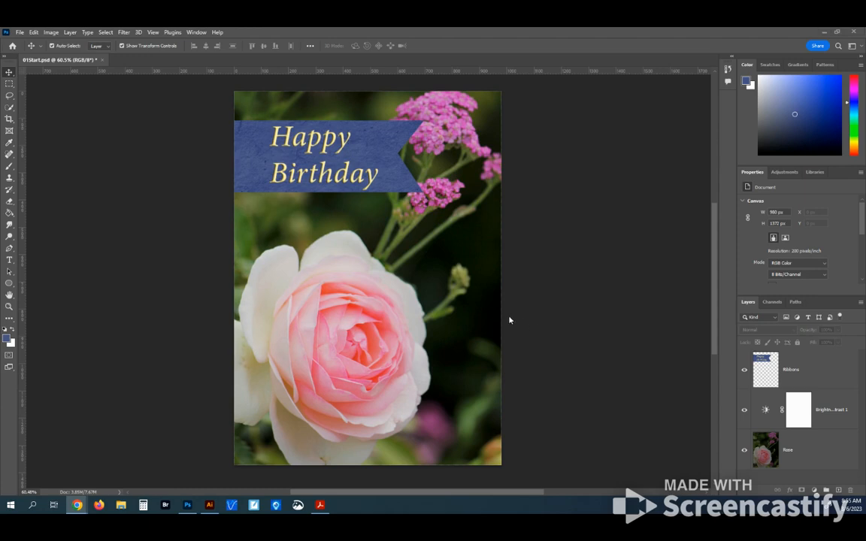
# Change the ruler units to Inches in the Units & Rulers preferences, apply the change, and return to the Move tool
pyautogui.click(34, 33)
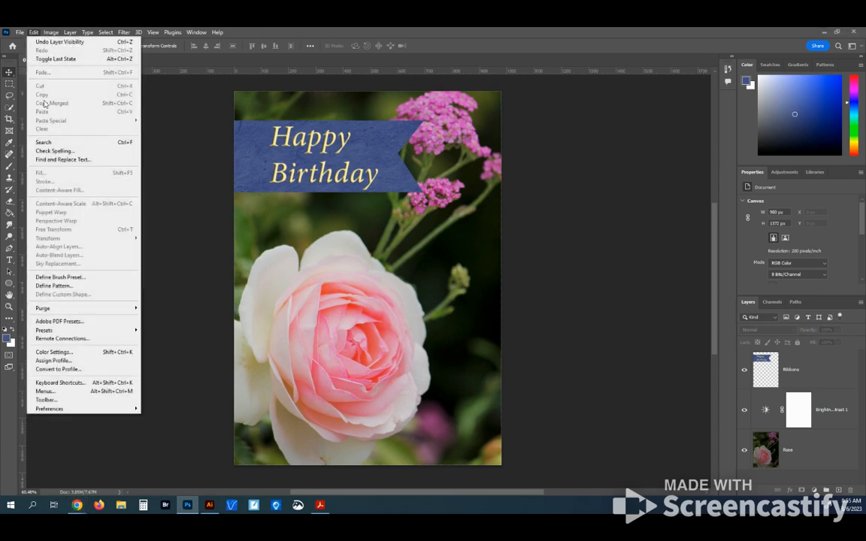
pyautogui.moveTo(112, 408)
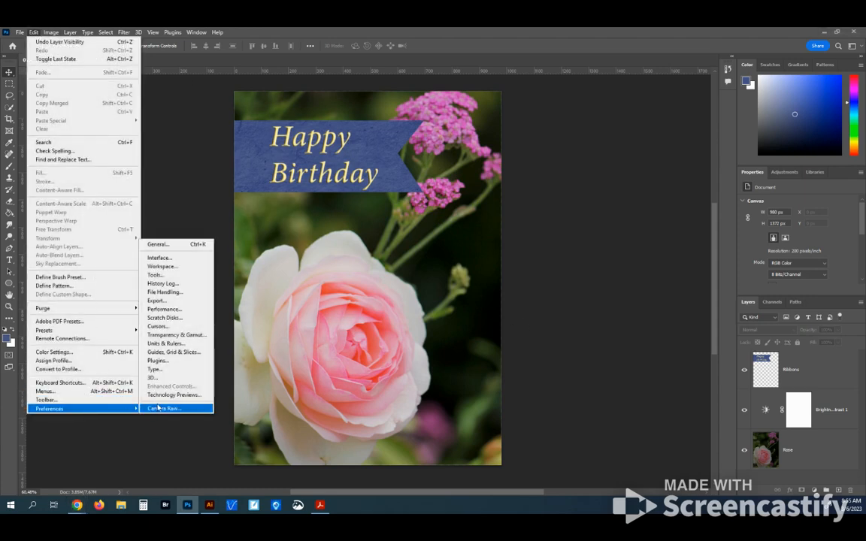
pyautogui.click(167, 344)
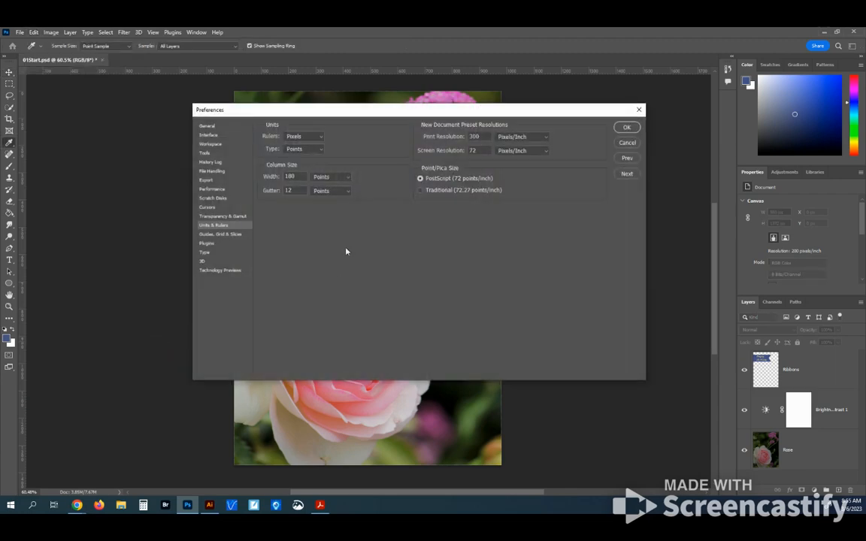
pyautogui.click(316, 135)
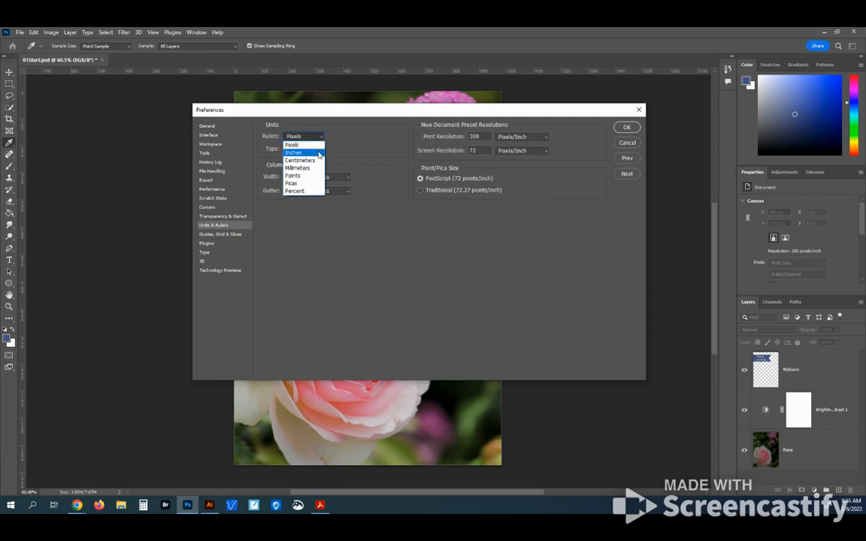
pyautogui.click(318, 153)
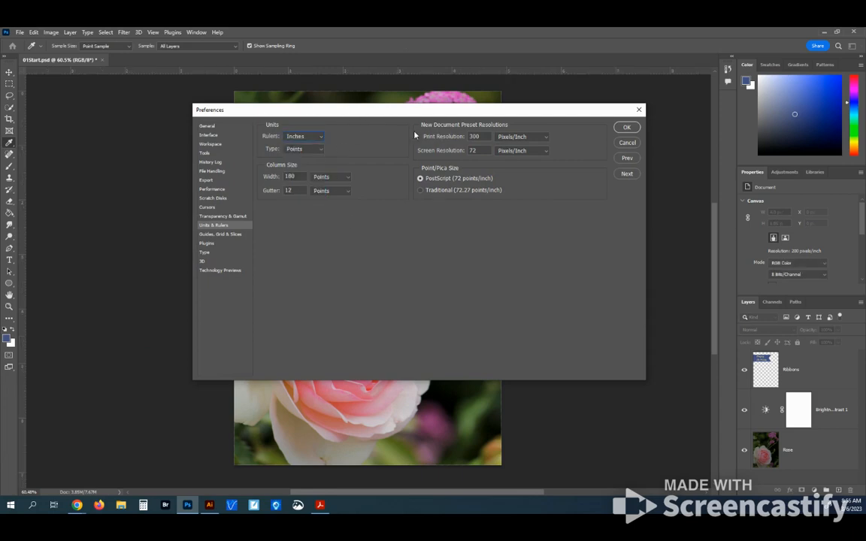
pyautogui.moveTo(402, 113); pyautogui.dragTo(377, 126)
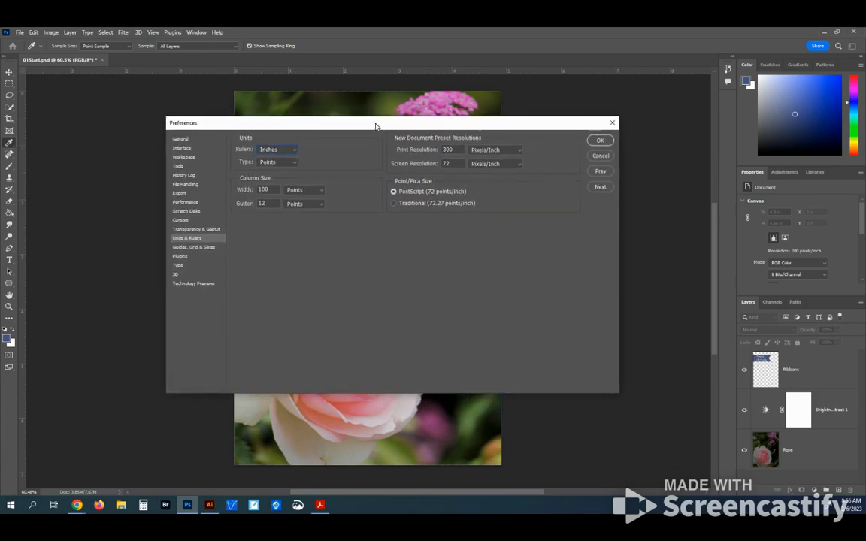
pyautogui.click(599, 141)
pyautogui.press('v')
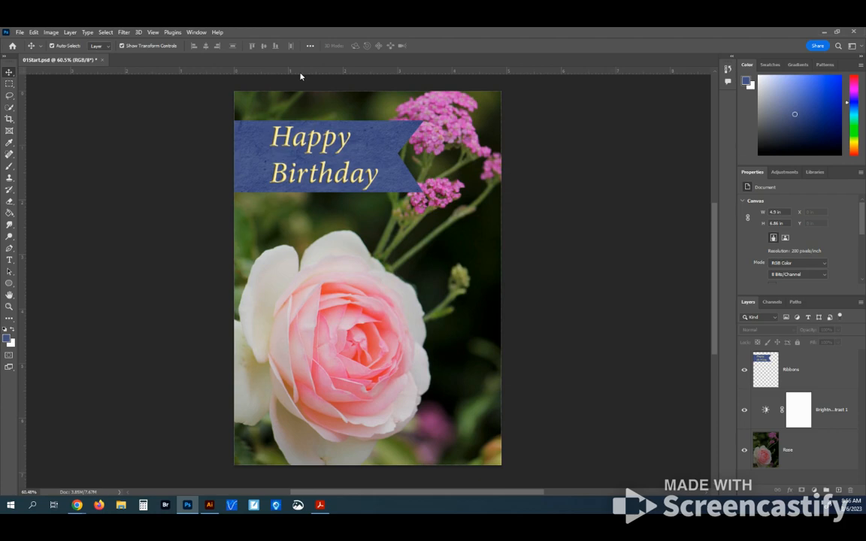
pyautogui.scroll(-1, 286, 101)
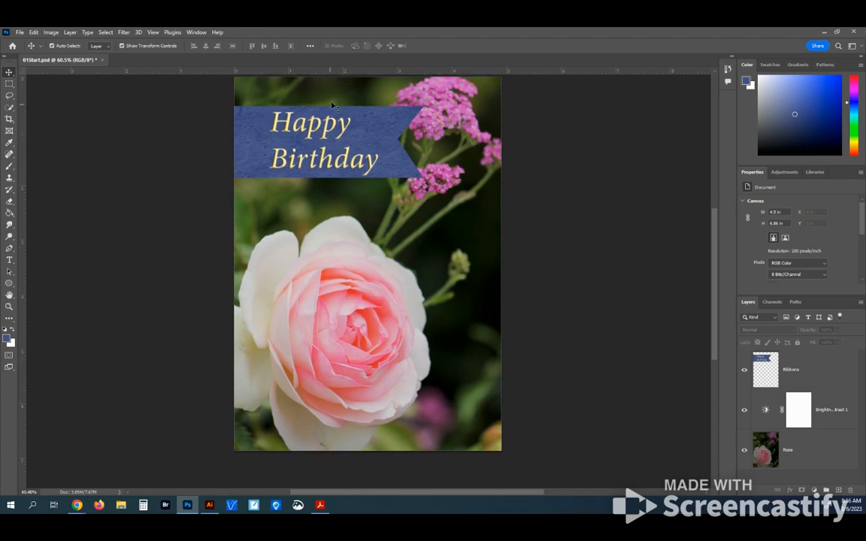
pyautogui.scroll(1, 372, 102)
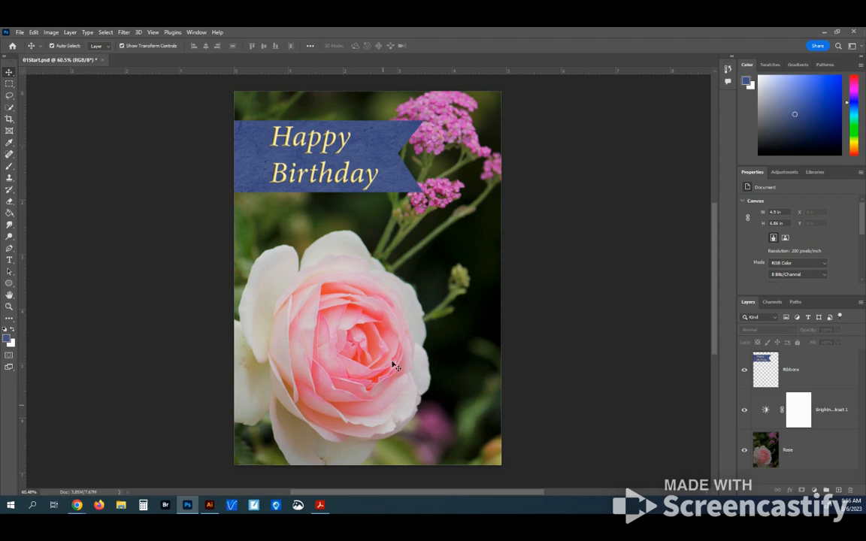
# On the Ribbons layer, draw a rectangular marquee 2.5 in wide and 0.75 in high against the card's lower right edge
pyautogui.click(821, 372)
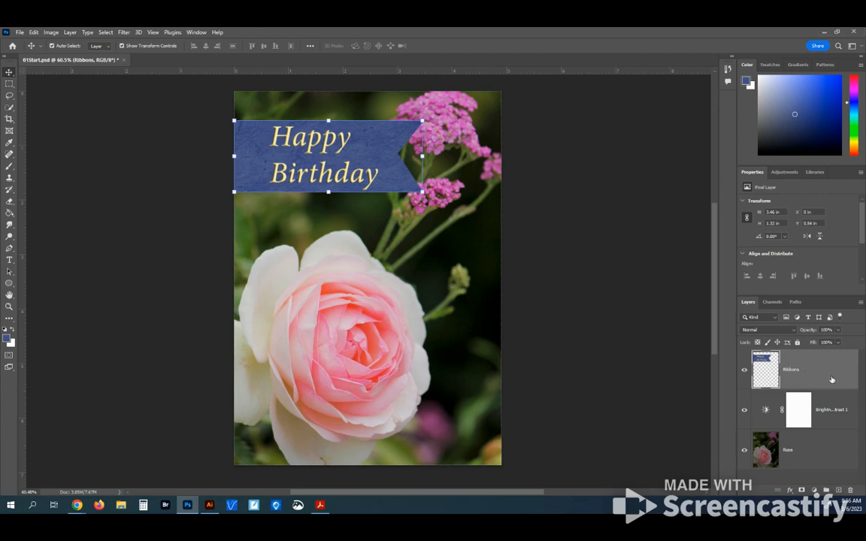
pyautogui.click(11, 87)
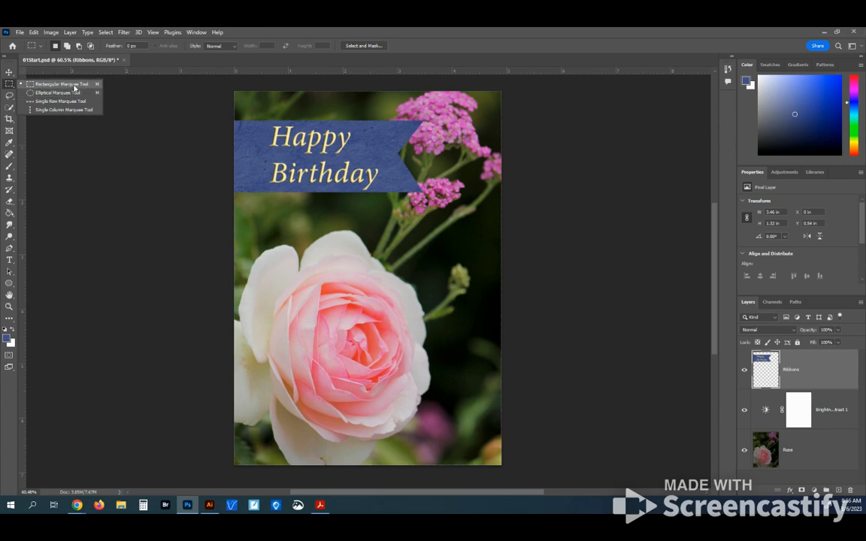
pyautogui.click(73, 87)
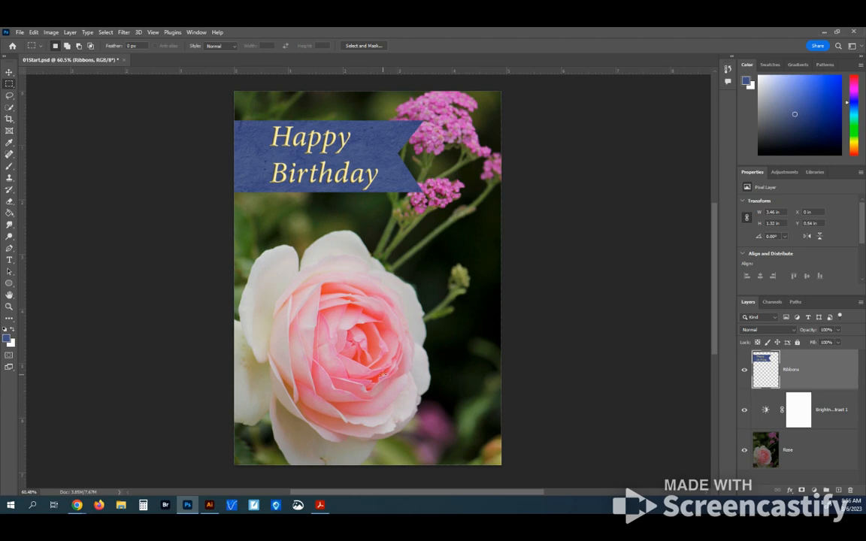
pyautogui.moveTo(384, 378); pyautogui.dragTo(502, 402)
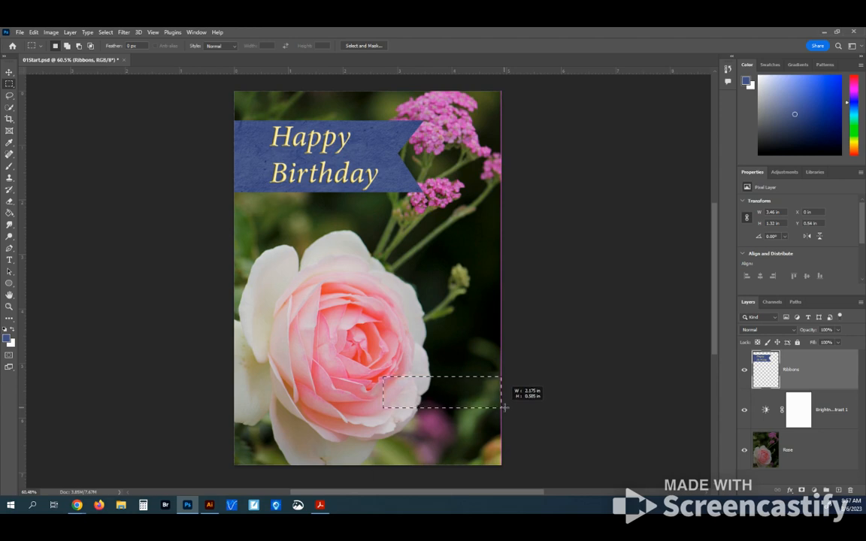
pyautogui.moveTo(505, 410); pyautogui.dragTo(505, 417)
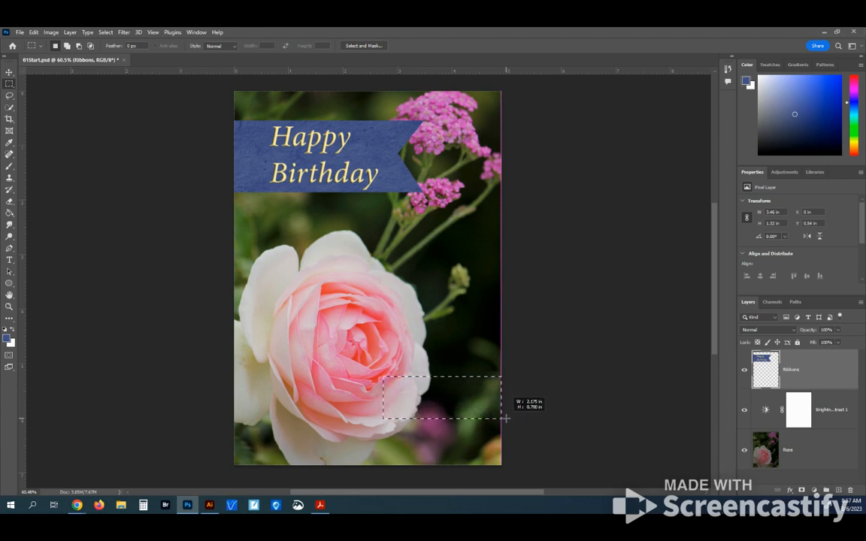
pyautogui.moveTo(505, 415); pyautogui.dragTo(463, 395)
pyautogui.moveTo(367, 380)
pyautogui.mouseDown()
pyautogui.moveTo(363, 371)
pyautogui.moveTo(369, 378)
pyautogui.mouseUp()
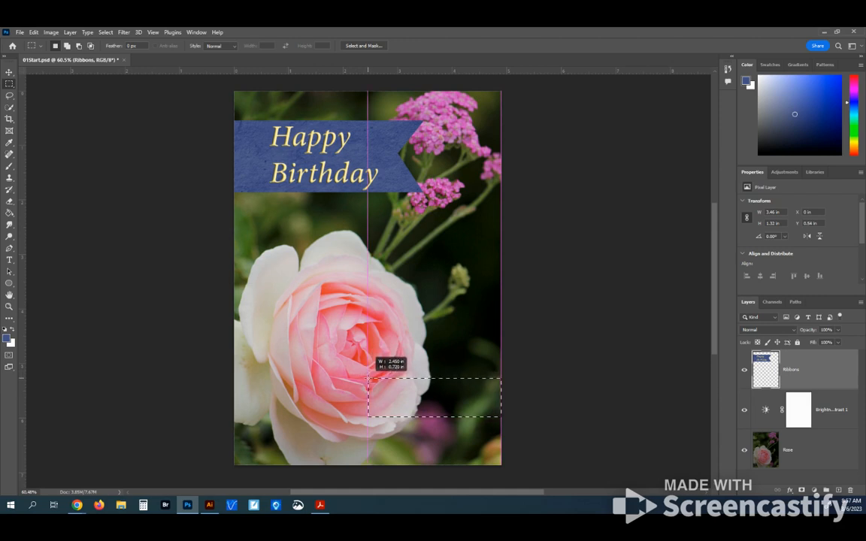
pyautogui.moveTo(369, 377); pyautogui.dragTo(366, 375)
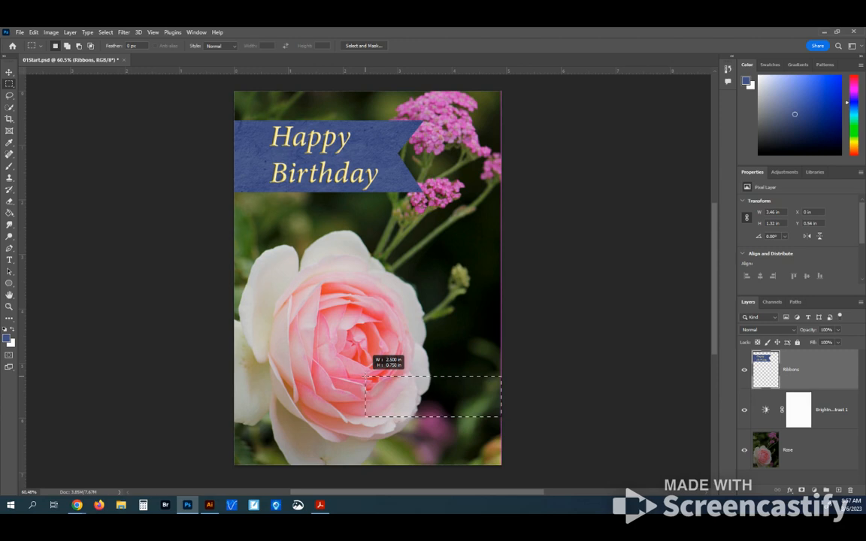
pyautogui.moveTo(366, 376); pyautogui.dragTo(366, 377)
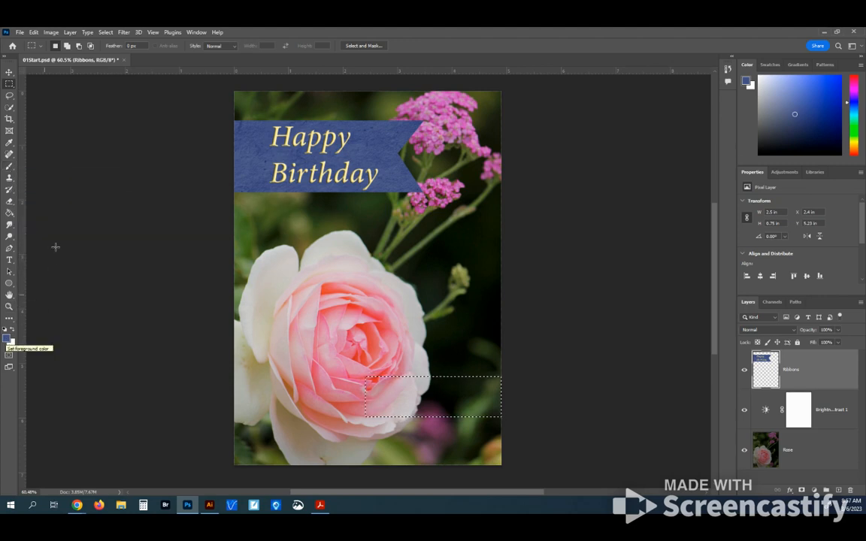
# Activate the Brush tool and set its size to 161 px with the soft round tip
pyautogui.click(9, 166)
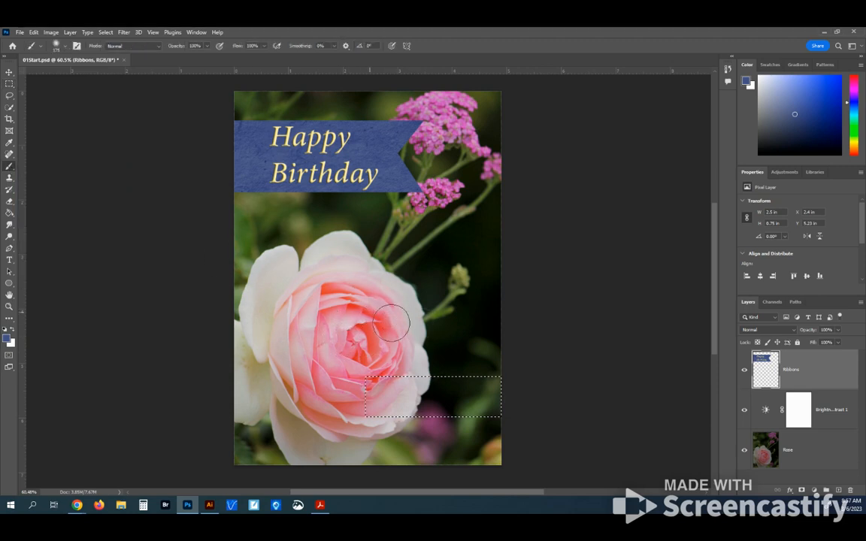
pyautogui.click(65, 49)
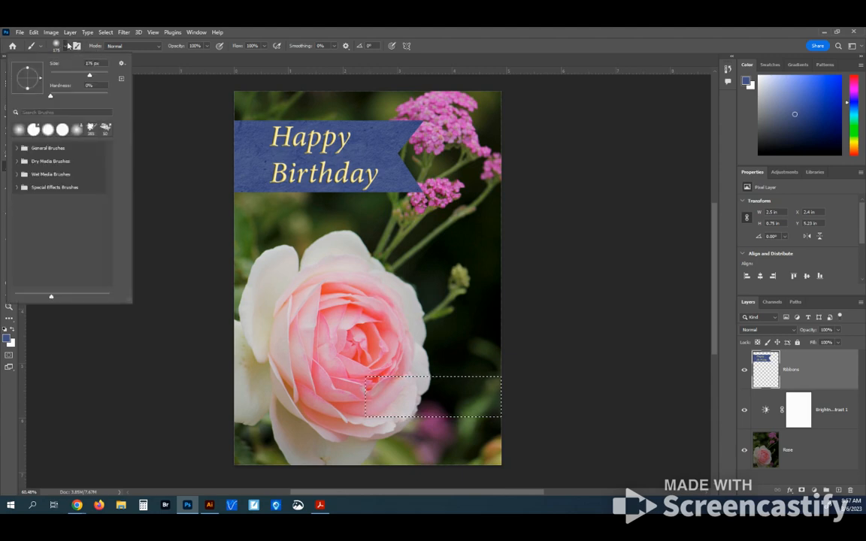
pyautogui.moveTo(94, 78)
pyautogui.mouseDown()
pyautogui.moveTo(69, 76)
pyautogui.moveTo(93, 77)
pyautogui.mouseUp()
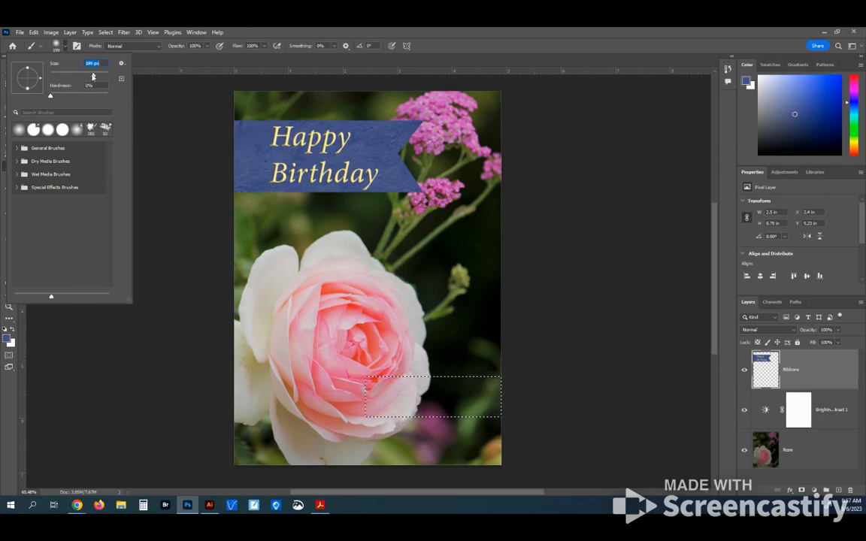
pyautogui.moveTo(93, 76); pyautogui.dragTo(87, 77)
pyautogui.click(60, 43)
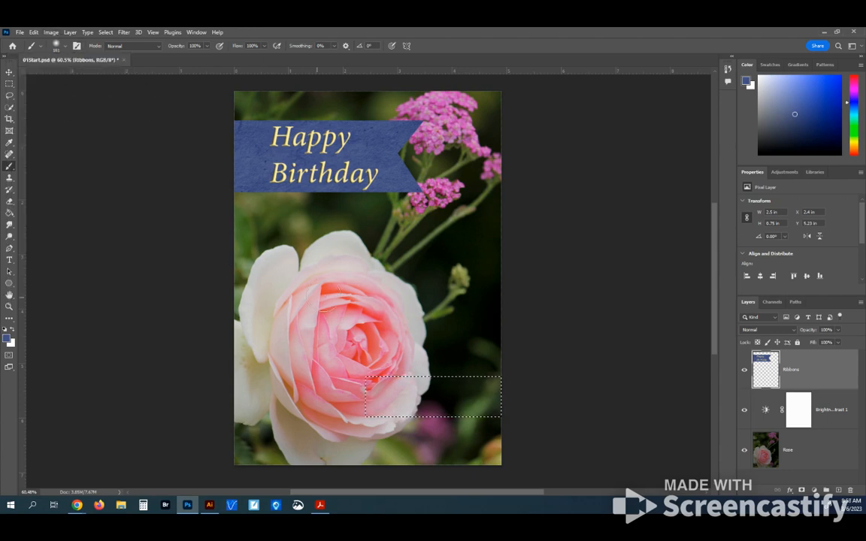
# Open the brush settings over the canvas in several places and raise the brush size to about 187 px
pyautogui.rightClick(318, 292)
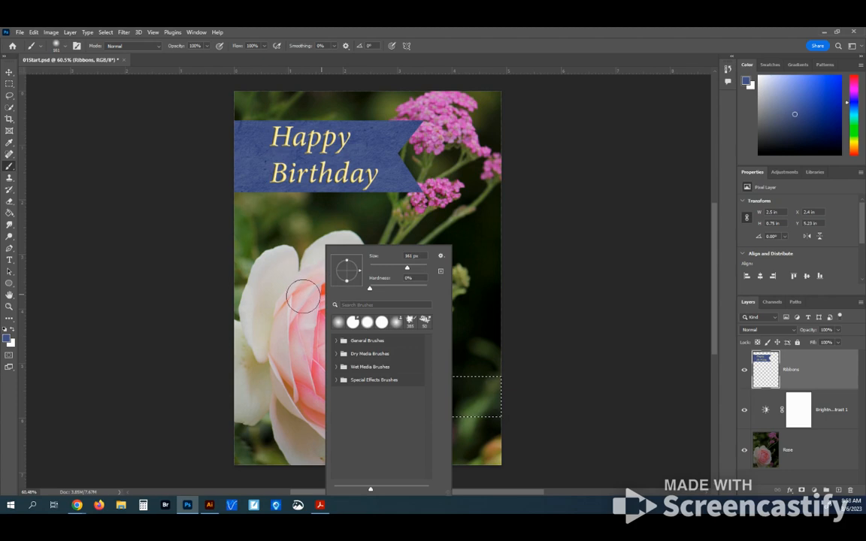
pyautogui.rightClick(225, 230)
pyautogui.rightClick(496, 233)
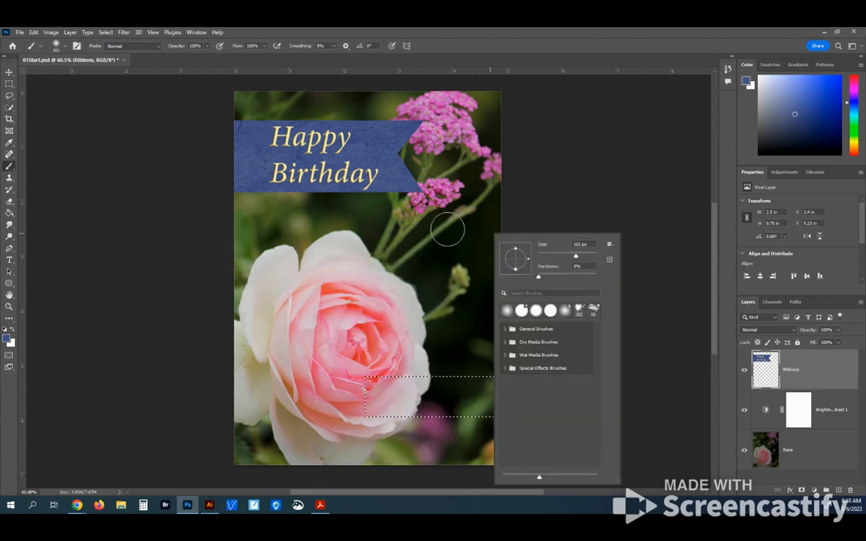
pyautogui.rightClick(451, 229)
pyautogui.rightClick(351, 236)
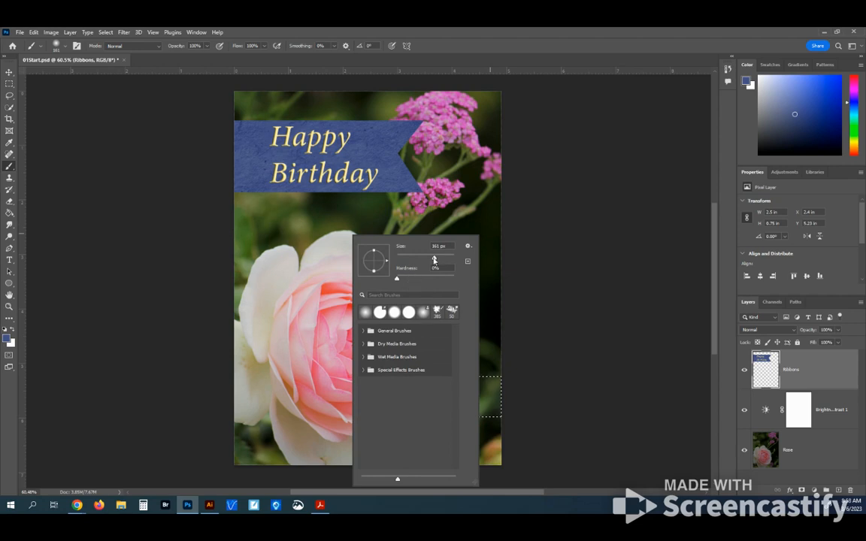
pyautogui.moveTo(433, 258); pyautogui.dragTo(438, 259)
pyautogui.click(293, 268)
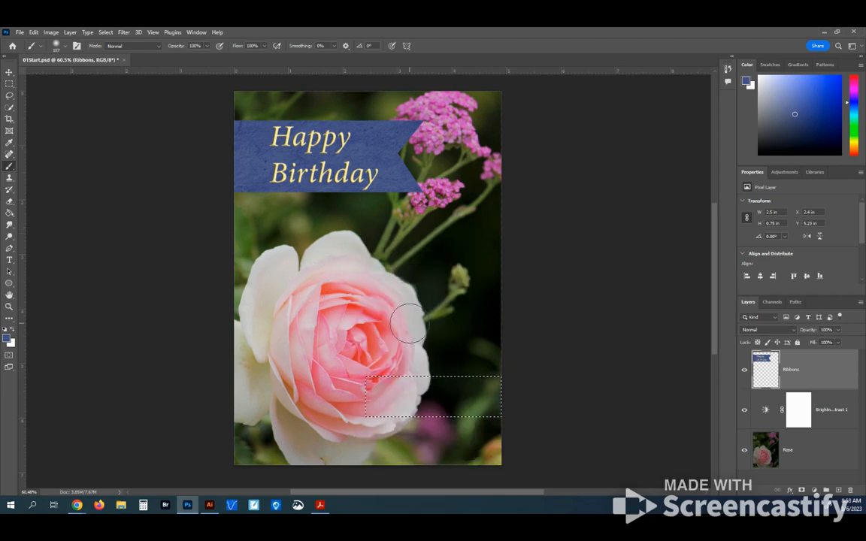
# Adjust the brush size to 150 px, paint the whole rectangular selection with the ribbon's blue on the Ribbons layer, and deselect
pyautogui.press('[')
pyautogui.press('[')
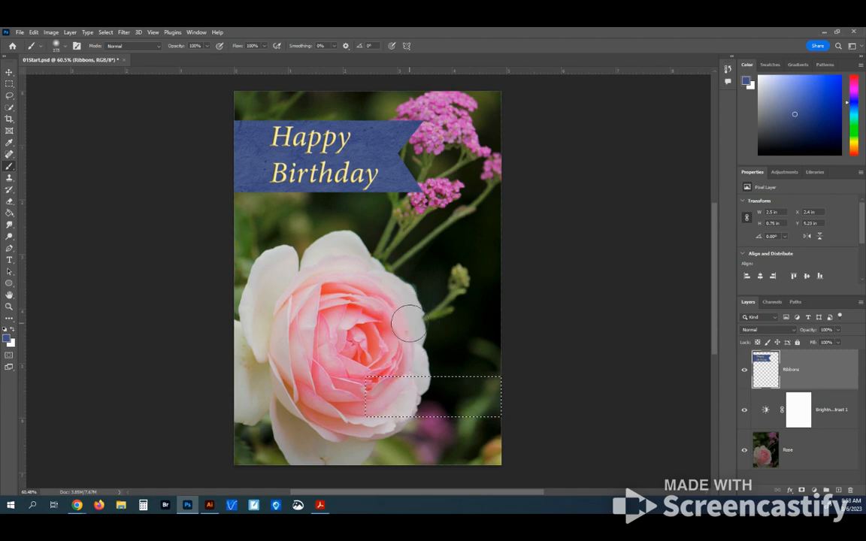
pyautogui.press(']')
pyautogui.press(']')
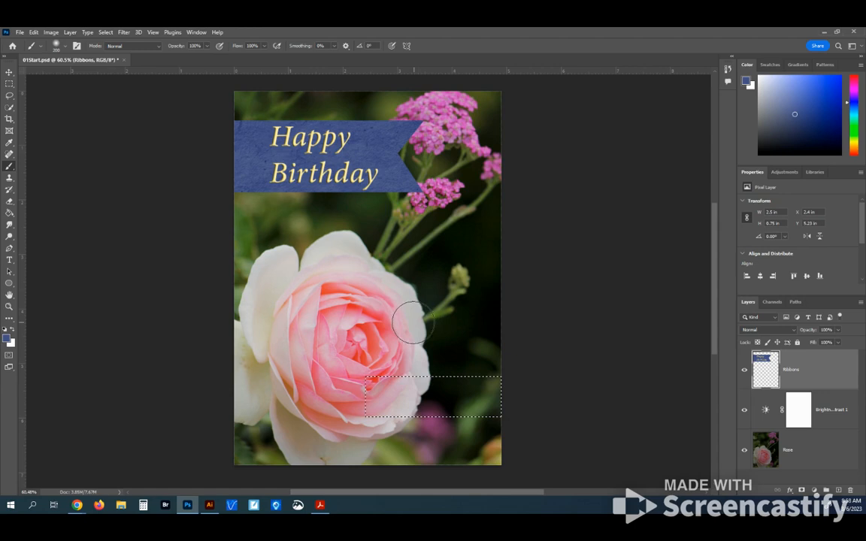
pyautogui.press('[')
pyautogui.press('[')
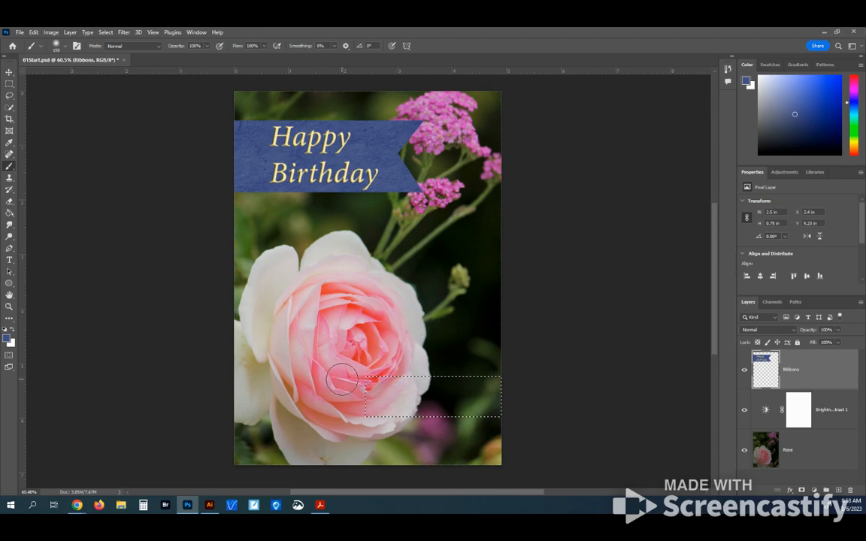
pyautogui.moveTo(397, 393); pyautogui.dragTo(445, 393)
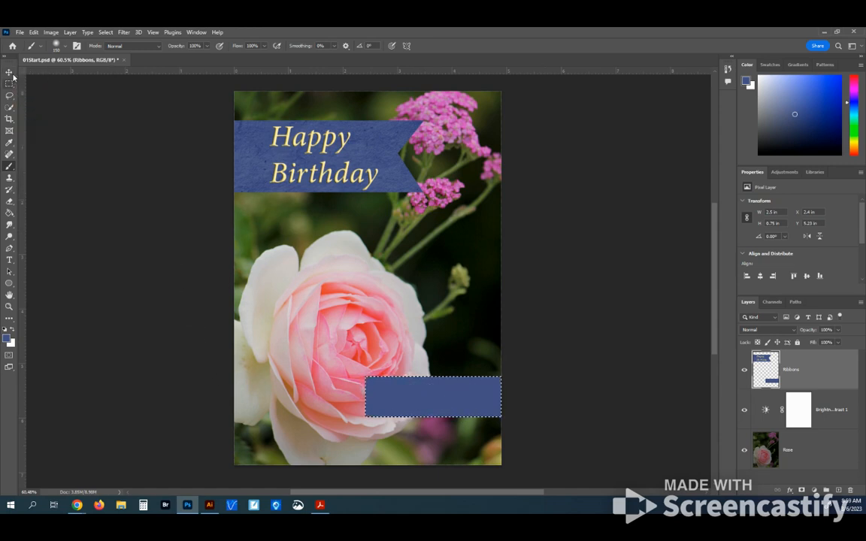
pyautogui.click(112, 32)
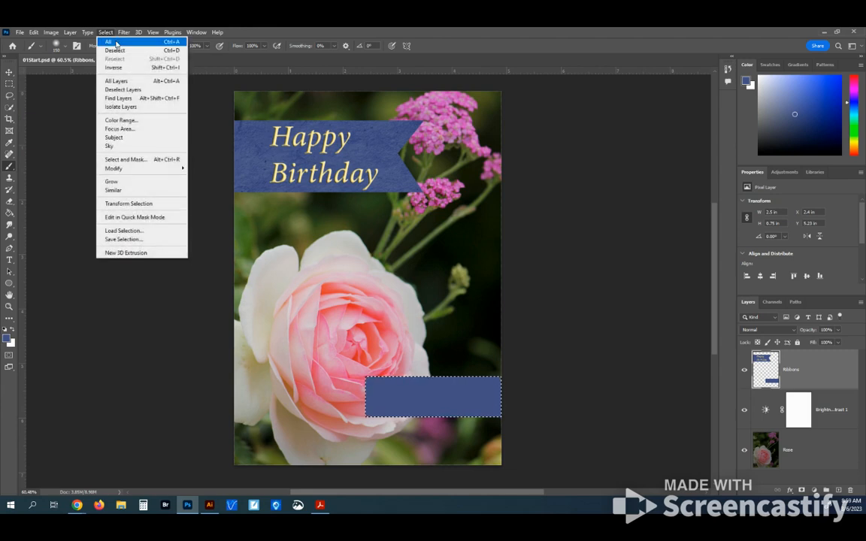
pyautogui.click(157, 51)
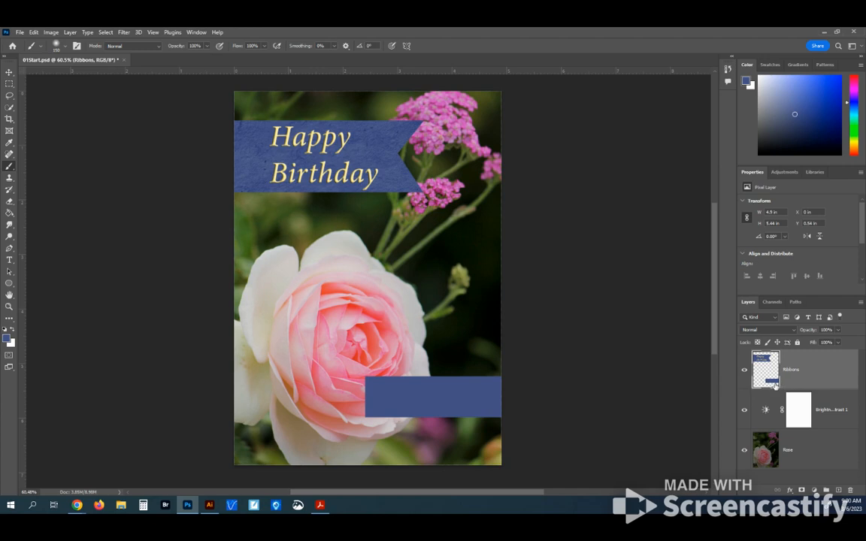
# Hide and show the Ribbons layer twice to compare, leaving it visible, and return to the Move tool with no layer selected
pyautogui.click(744, 371)
pyautogui.click(745, 371)
pyautogui.click(745, 371)
pyautogui.click(745, 370)
pyautogui.press('v')
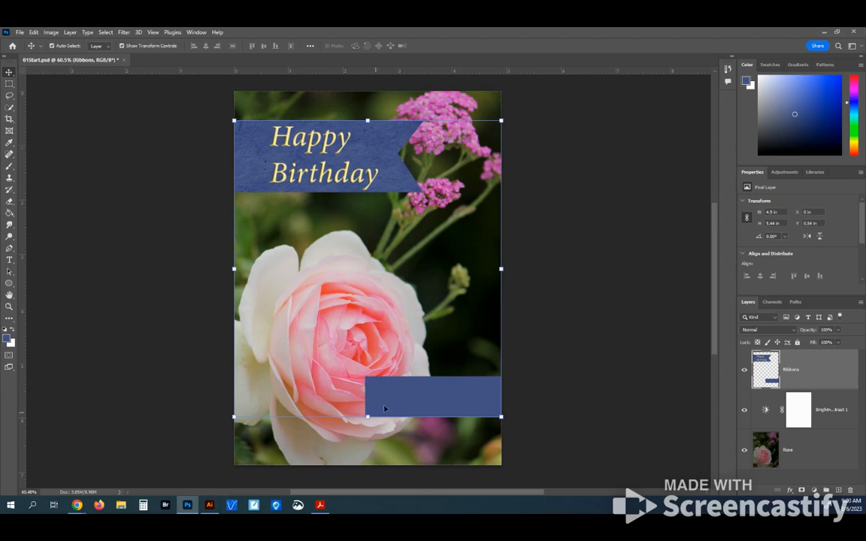
pyautogui.click(202, 356)
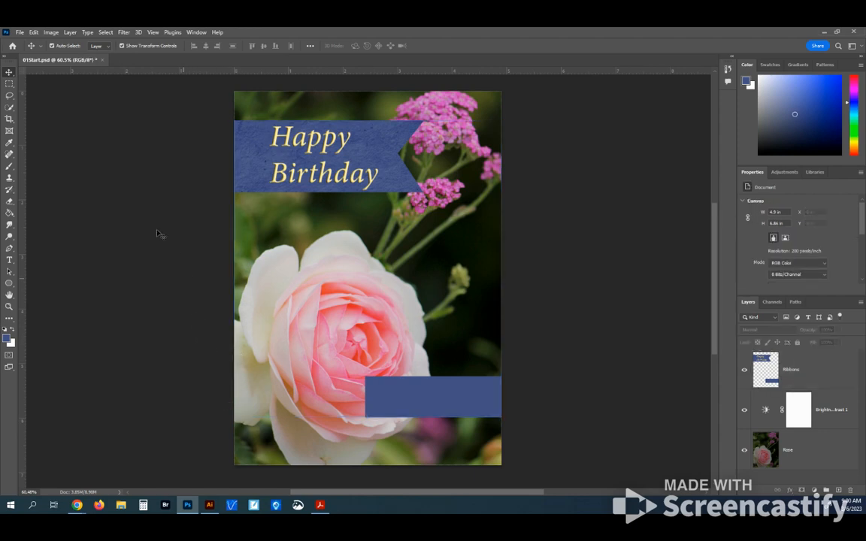
# Cut a triangular notch about 0.6 in wide into the lower ribbon's left end on the Ribbons layer with the Polygonal Lasso, and deselect
pyautogui.click(10, 97)
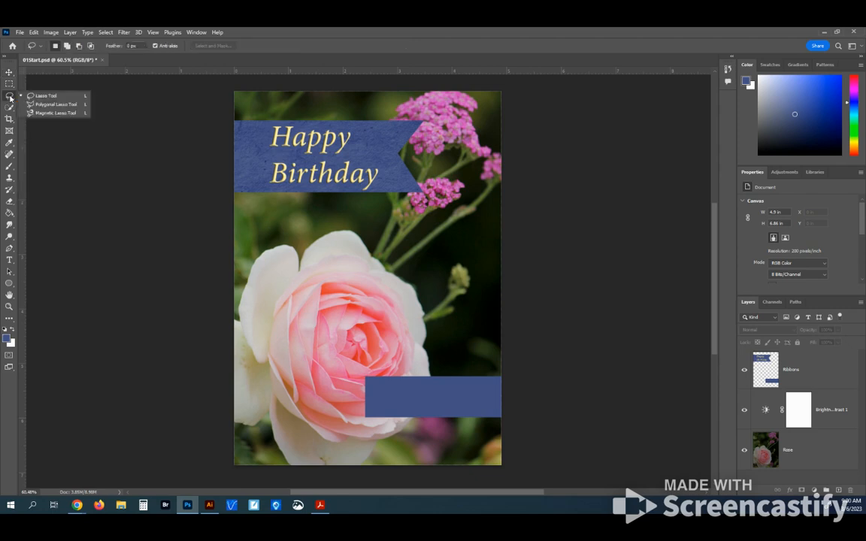
pyautogui.click(55, 104)
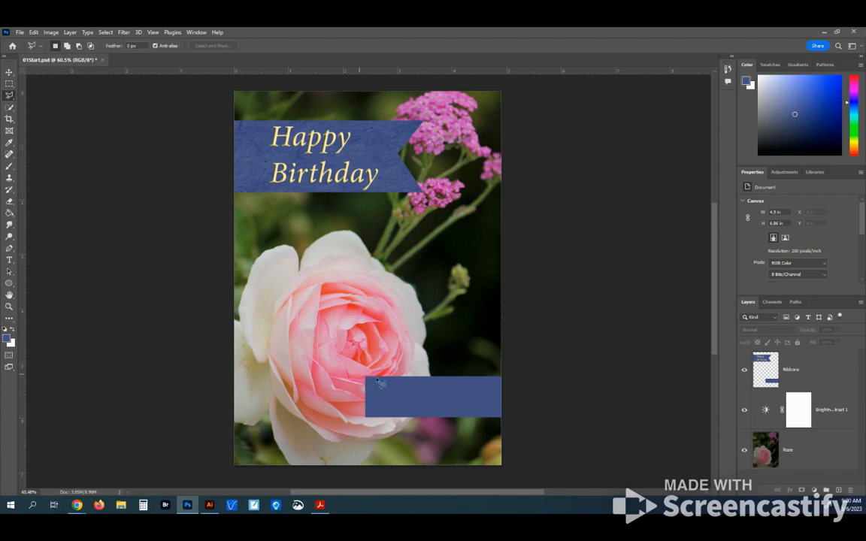
pyautogui.click(834, 376)
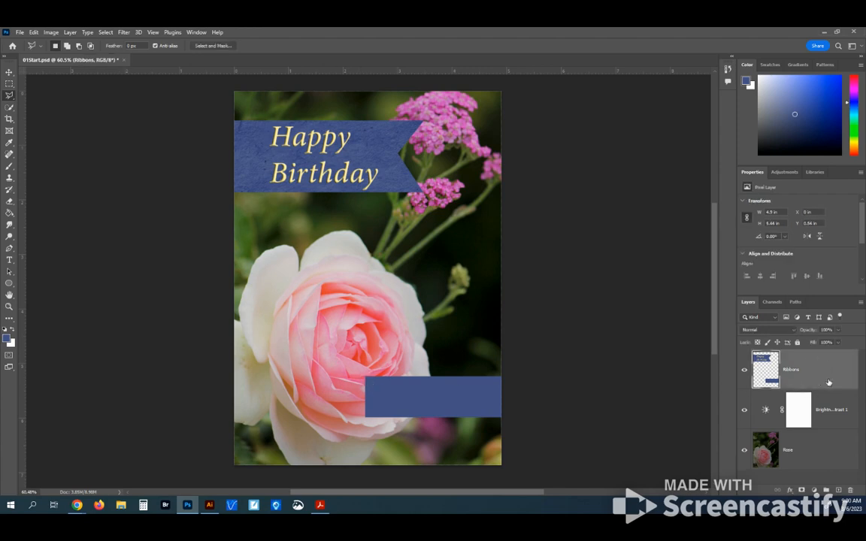
pyautogui.click(353, 369)
pyautogui.click(386, 394)
pyautogui.click(359, 422)
pyautogui.click(358, 373)
pyautogui.press('Delete')
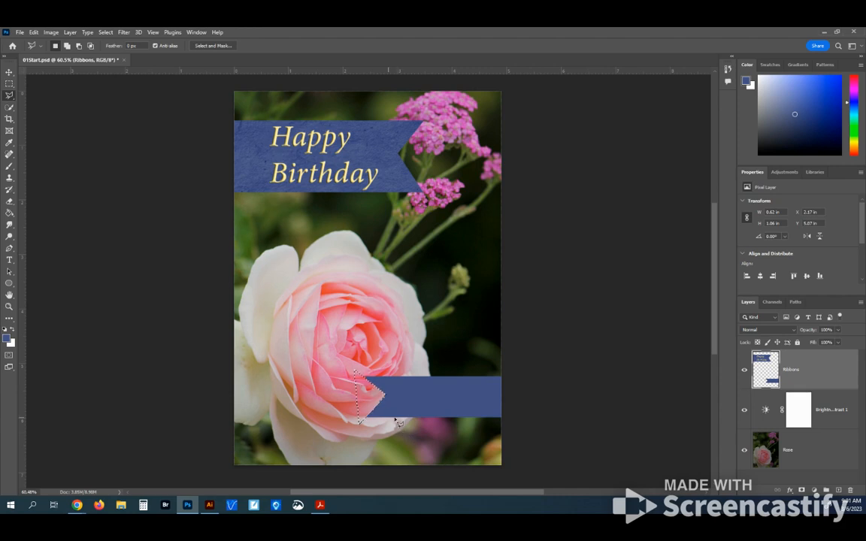
pyautogui.click(106, 32)
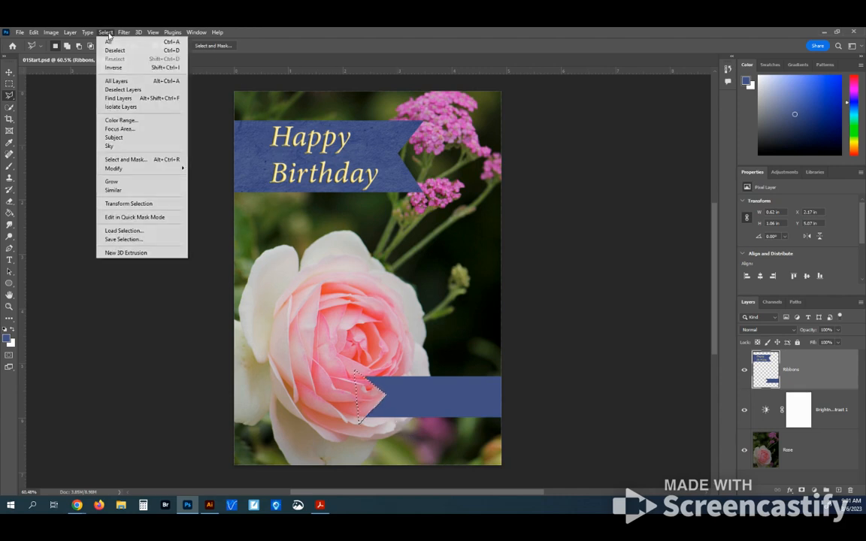
pyautogui.click(115, 50)
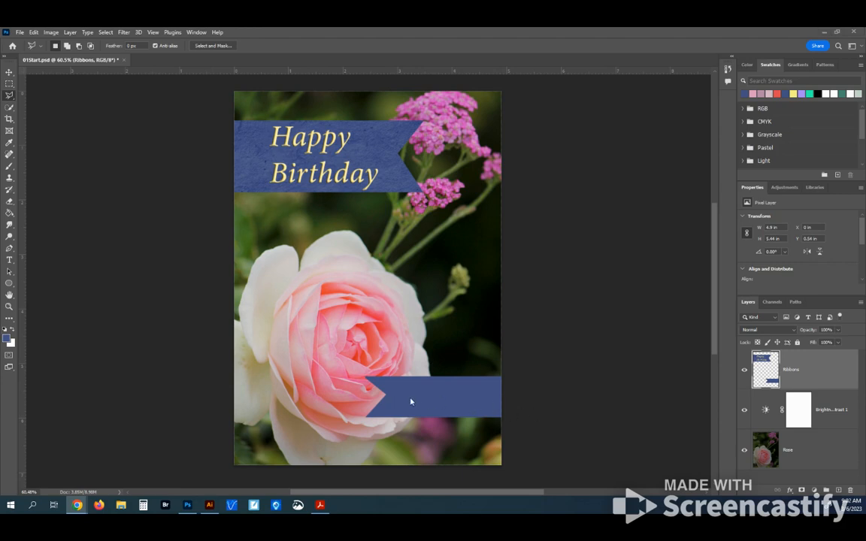
# Set up the Horizontal Type tool with left-aligned Times New Roman Regular at 30 pt
pyautogui.click(10, 260)
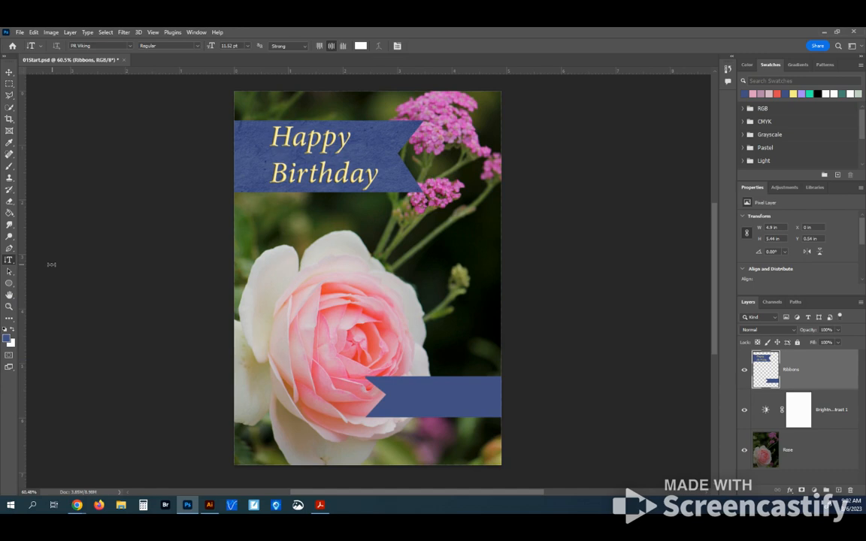
pyautogui.rightClick(10, 263)
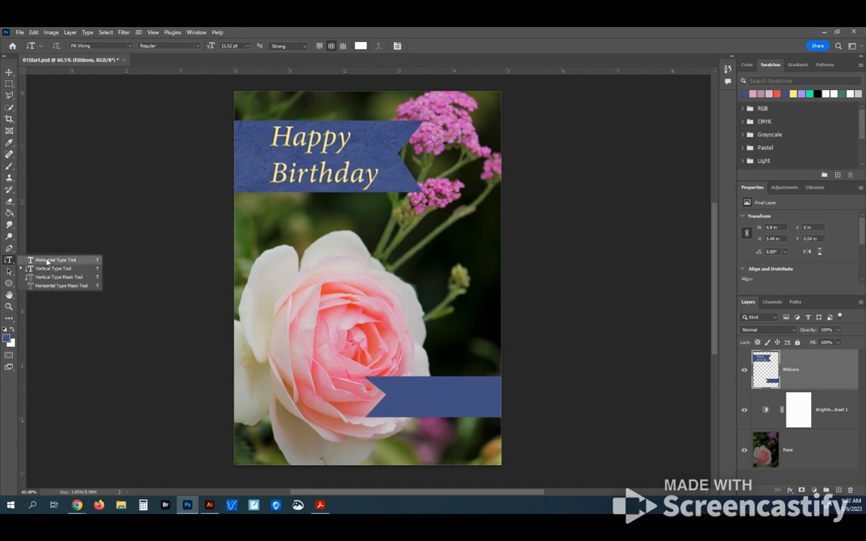
pyautogui.click(52, 259)
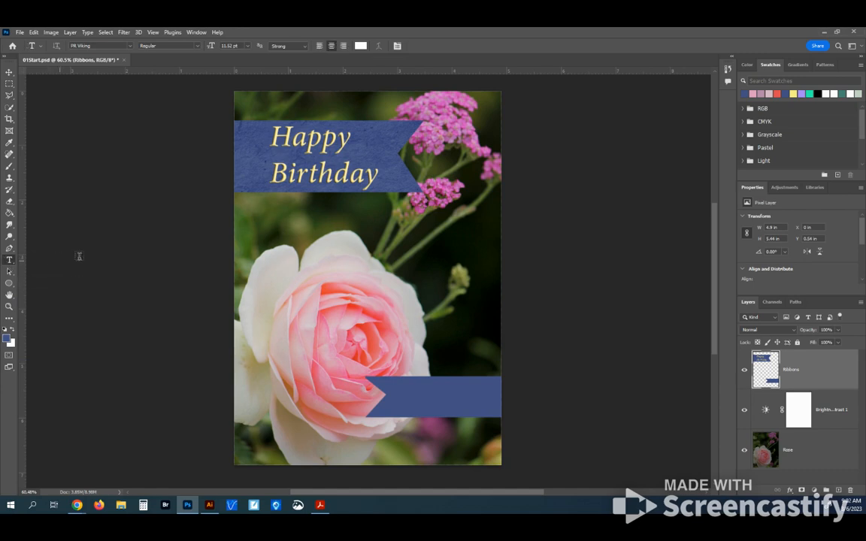
pyautogui.click(131, 46)
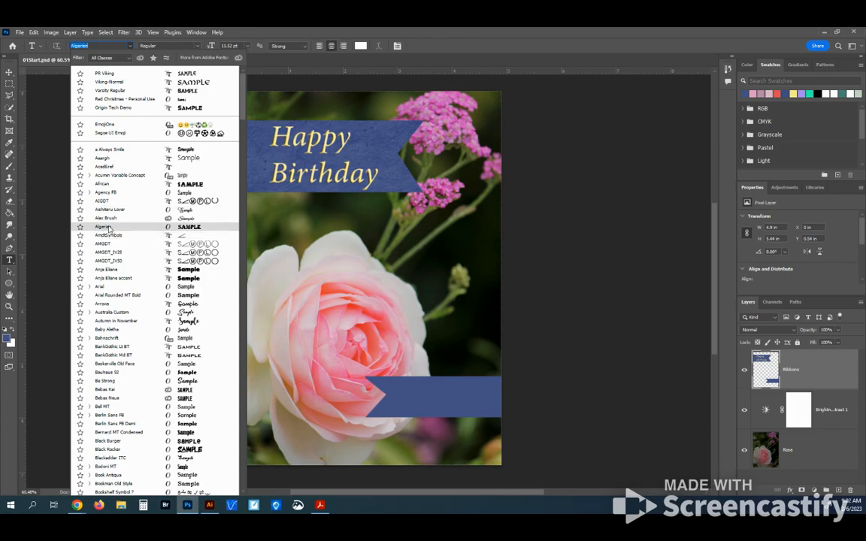
pyautogui.moveTo(244, 105); pyautogui.dragTo(232, 449)
pyautogui.scroll(9, 232, 450)
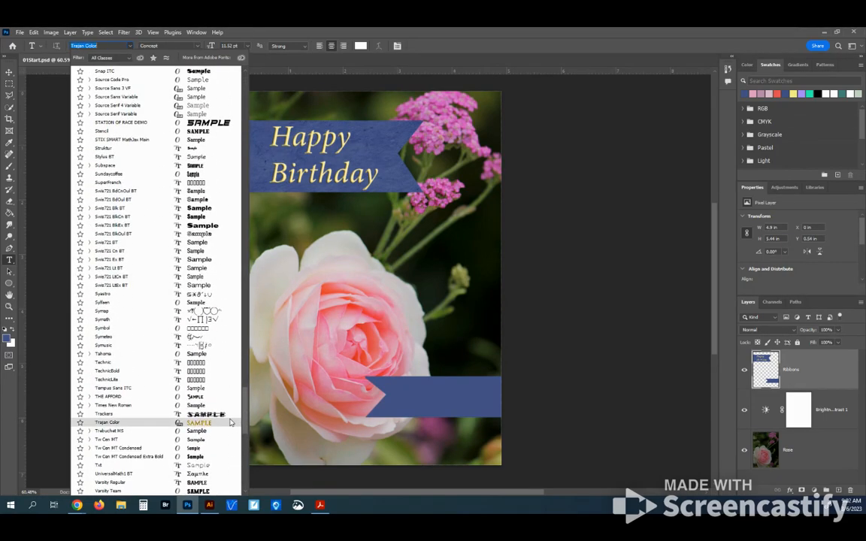
pyautogui.scroll(-1, 232, 424)
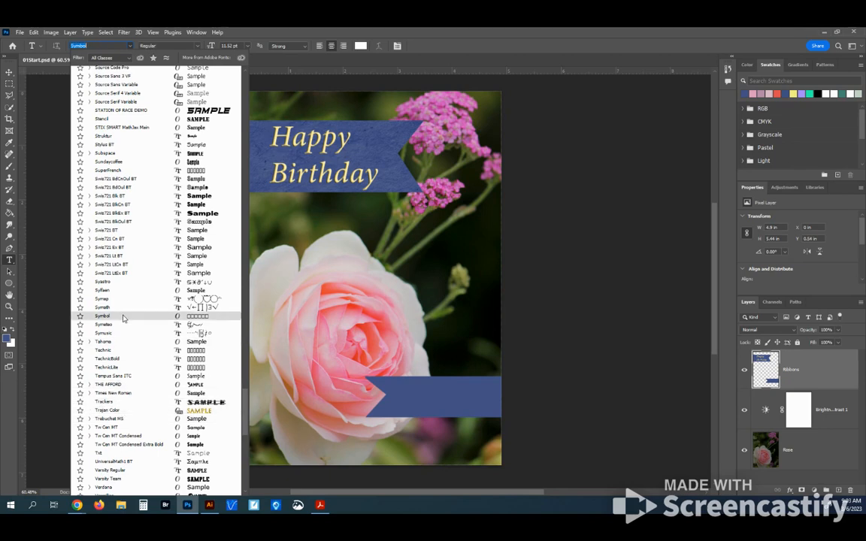
pyautogui.click(132, 392)
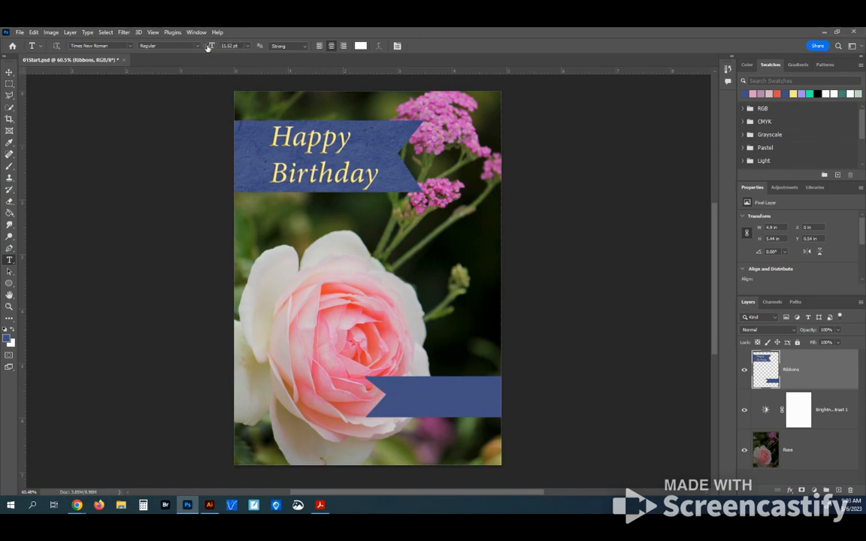
pyautogui.moveTo(210, 46); pyautogui.dragTo(213, 50)
pyautogui.click(360, 46)
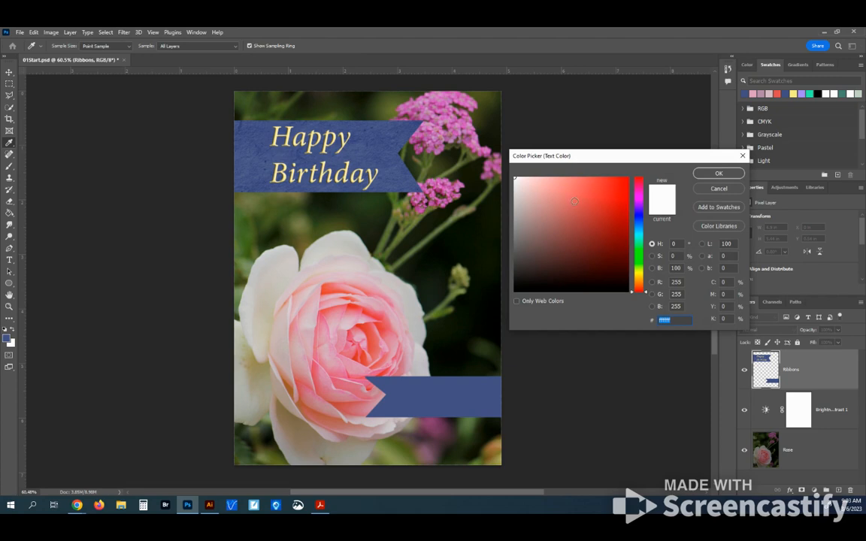
pyautogui.moveTo(586, 226)
pyautogui.mouseDown()
pyautogui.moveTo(593, 234)
pyautogui.moveTo(605, 197)
pyautogui.moveTo(596, 259)
pyautogui.moveTo(595, 228)
pyautogui.mouseUp()
pyautogui.moveTo(638, 260)
pyautogui.mouseDown()
pyautogui.moveTo(637, 218)
pyautogui.moveTo(635, 257)
pyautogui.moveTo(608, 253)
pyautogui.moveTo(607, 220)
pyautogui.mouseUp()
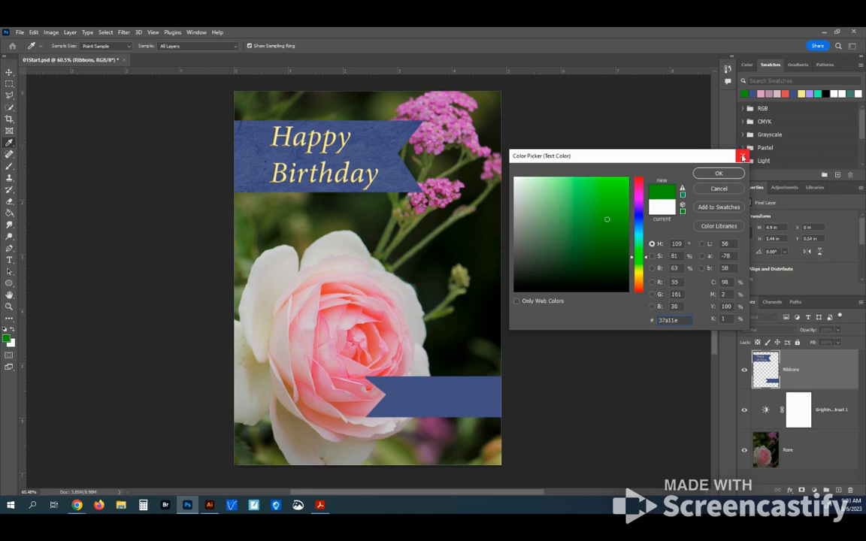
pyautogui.click(743, 155)
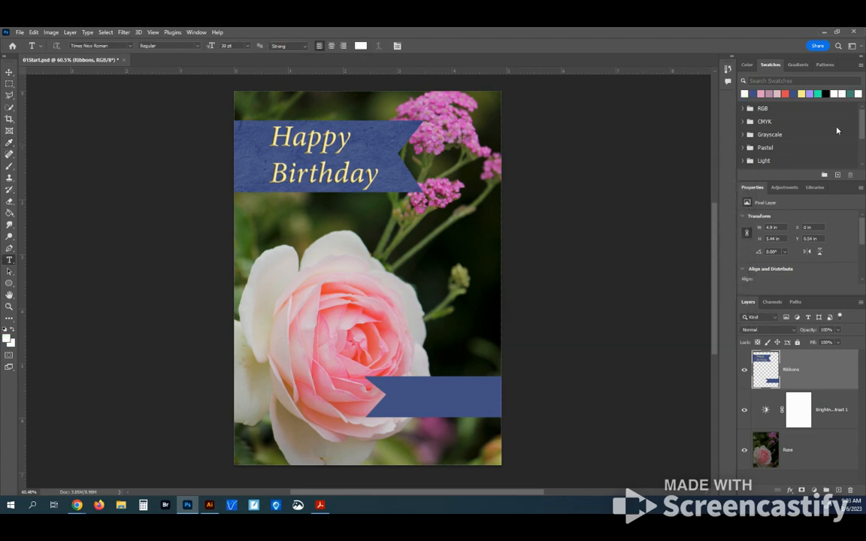
# Look through the color, gradient and pattern collections, and choose the light yellow Pastel swatch as the text color
pyautogui.click(748, 64)
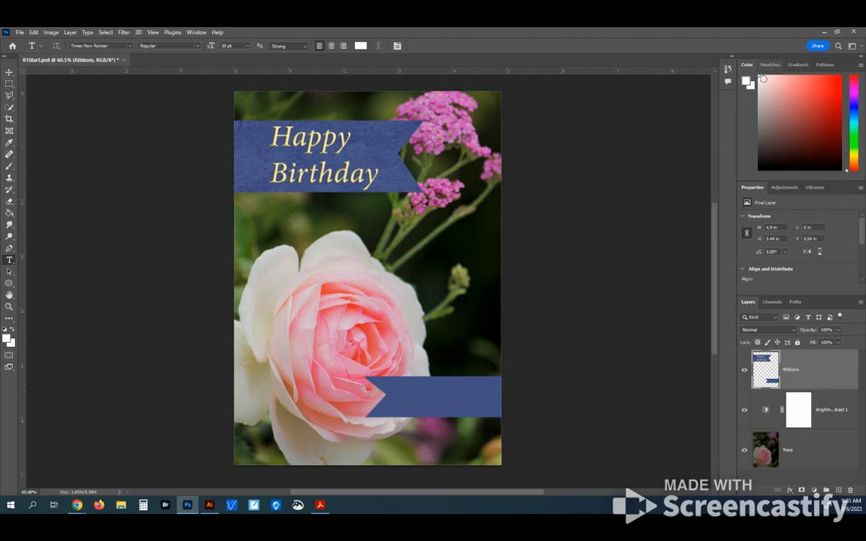
pyautogui.click(797, 64)
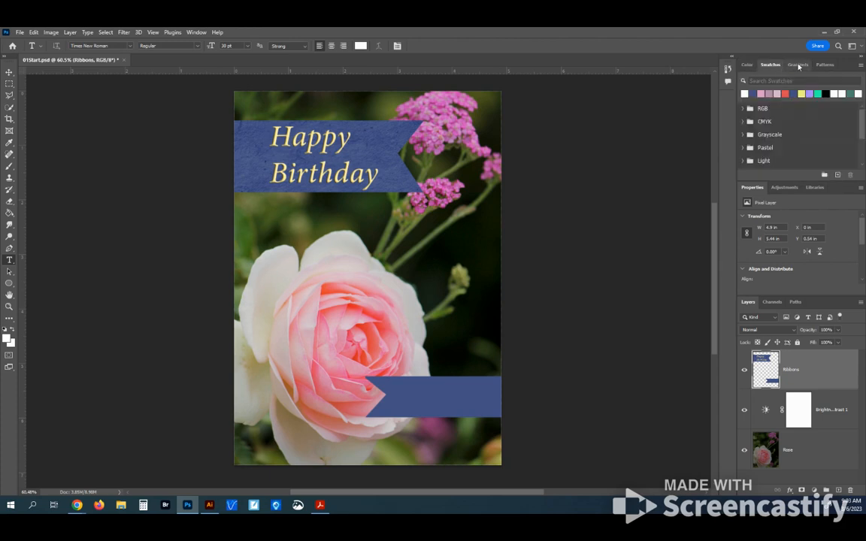
pyautogui.click(825, 65)
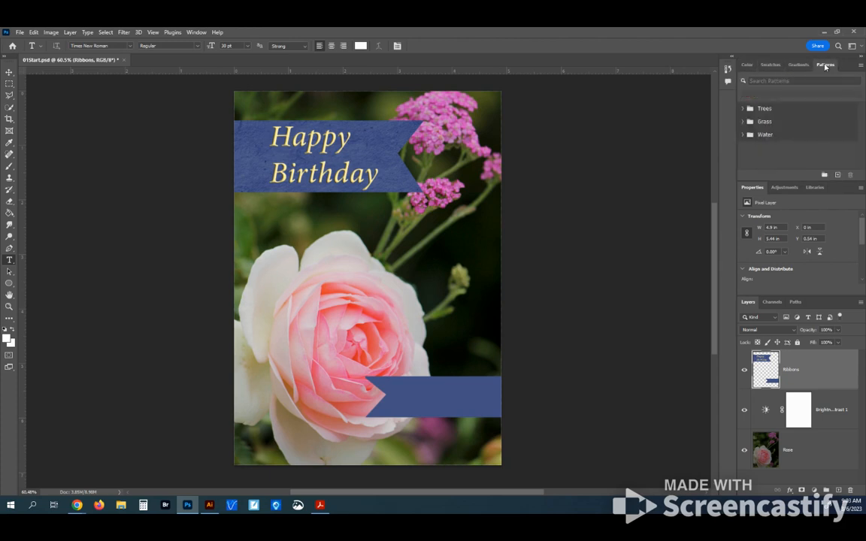
pyautogui.click(771, 64)
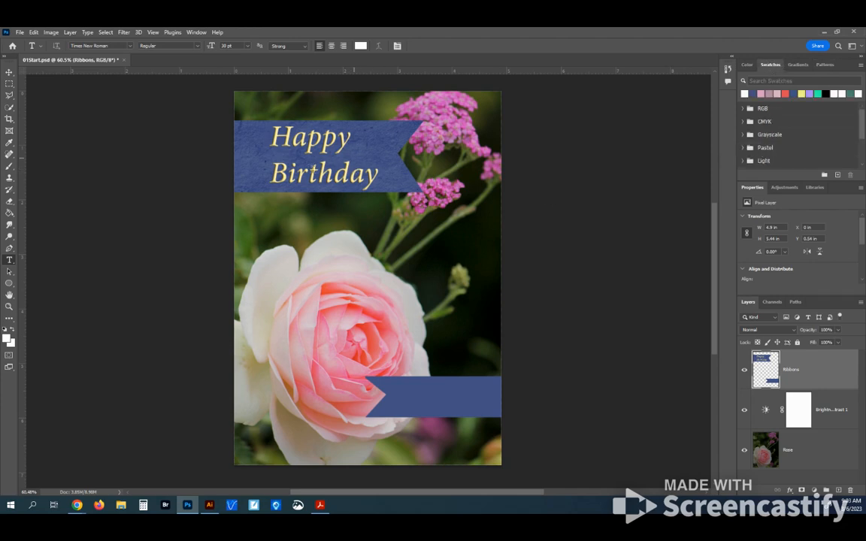
pyautogui.click(742, 149)
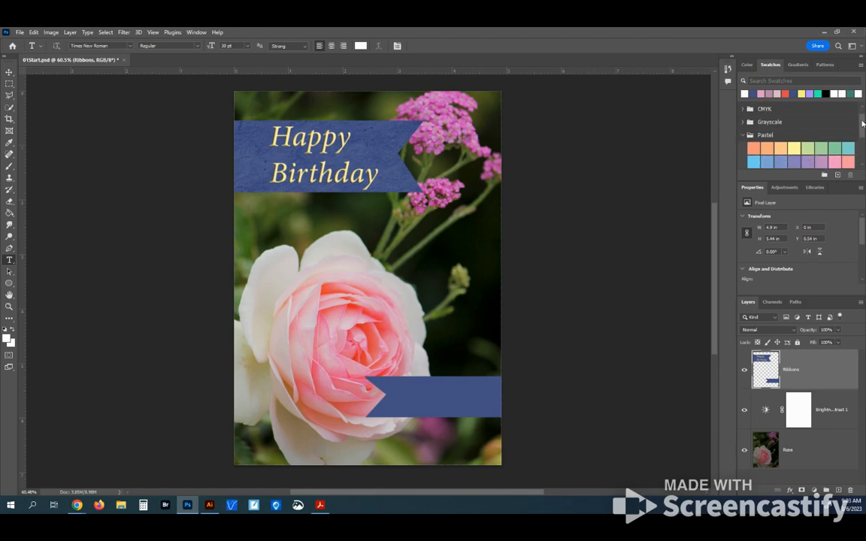
pyautogui.click(796, 149)
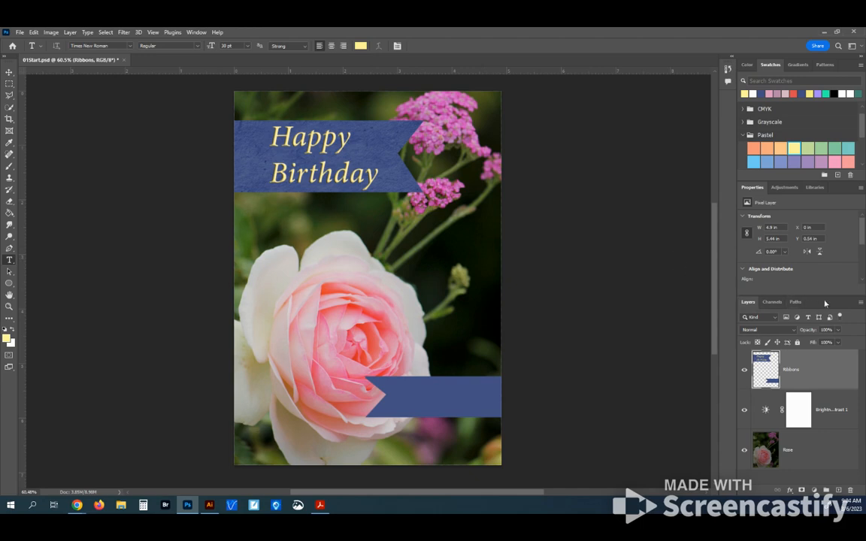
# Enlarge the properties area and add the recipient's title and surname as a text line on the lower ribbon
pyautogui.moveTo(830, 296); pyautogui.dragTo(836, 372)
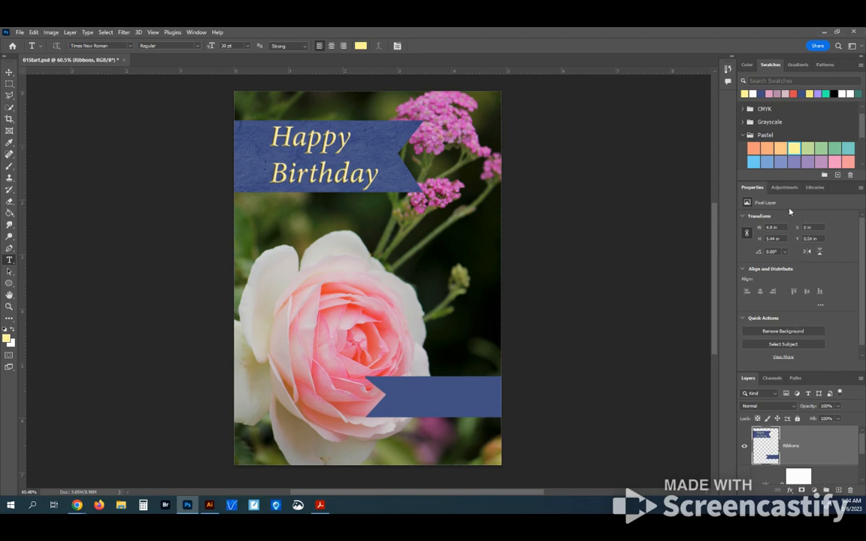
pyautogui.click(395, 397)
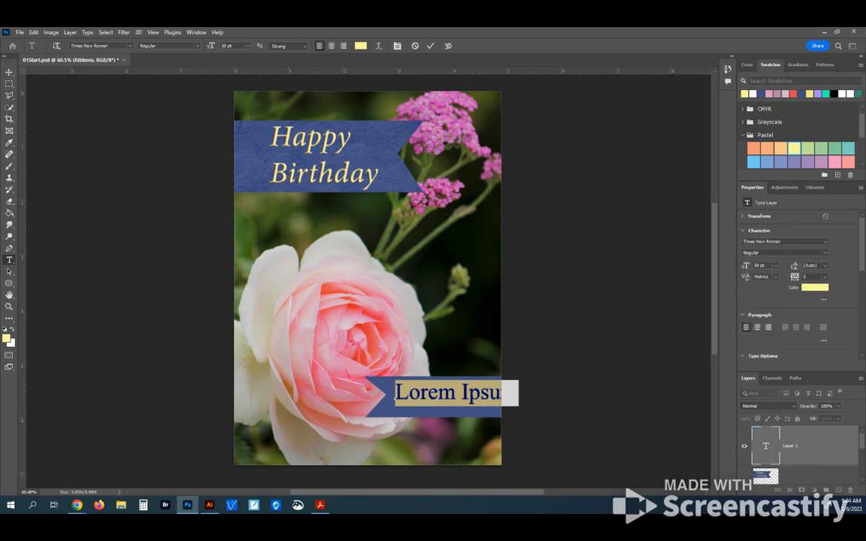
pyautogui.write('Mr. Specht')
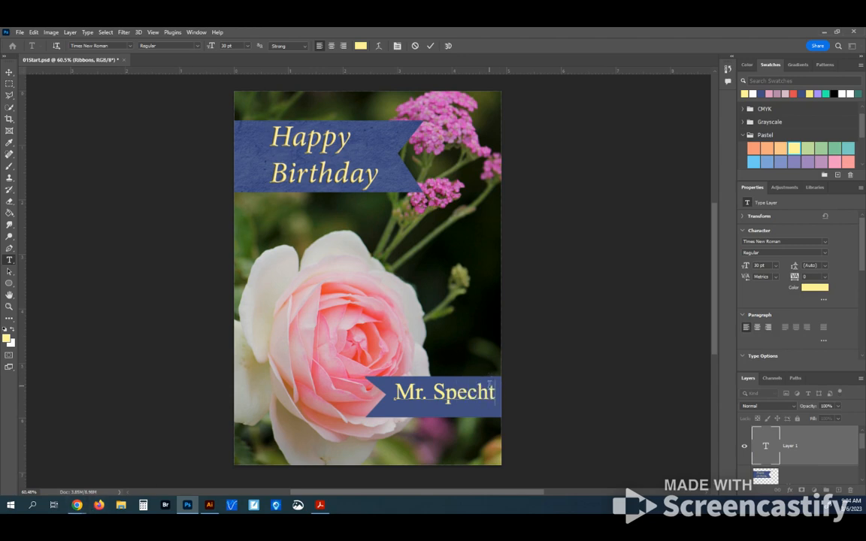
# Try the name text at 25 pt, set it back to 30 pt, and preview other fonts without applying one
pyautogui.moveTo(495, 393); pyautogui.dragTo(394, 394)
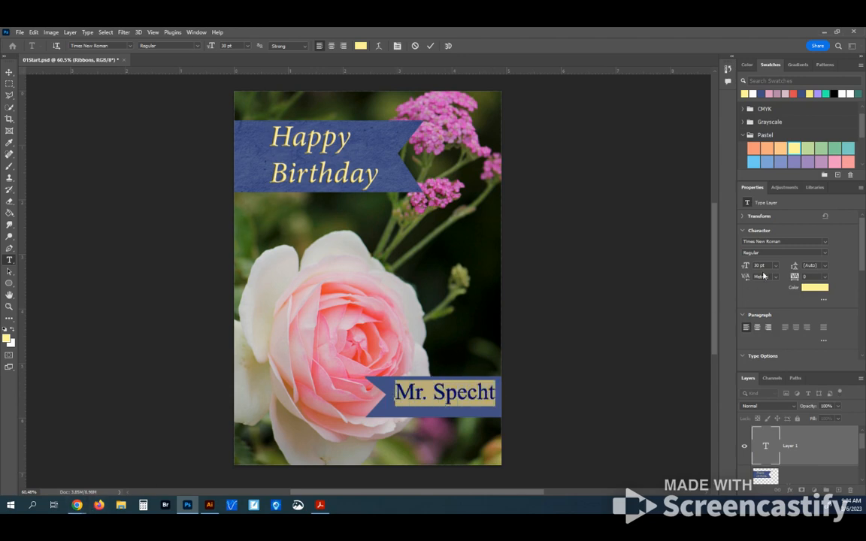
pyautogui.moveTo(746, 266); pyautogui.dragTo(744, 272)
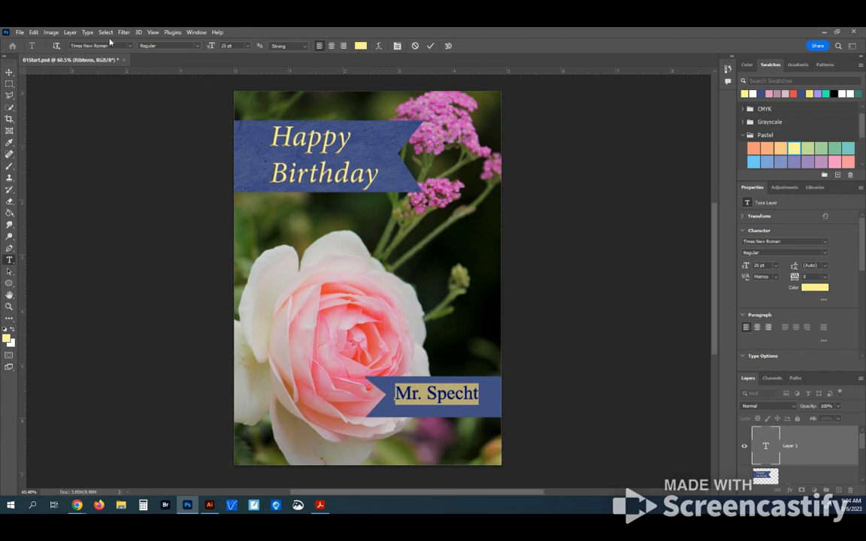
pyautogui.moveTo(209, 47); pyautogui.dragTo(211, 49)
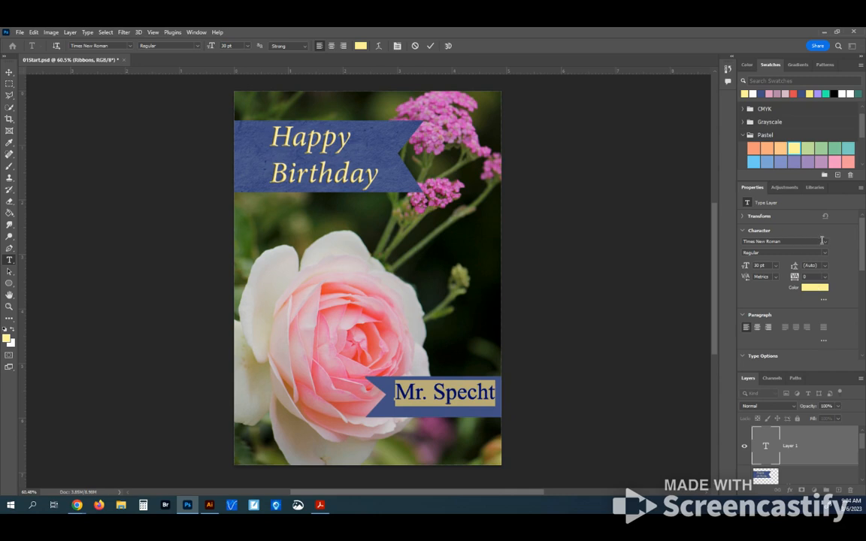
pyautogui.click(789, 242)
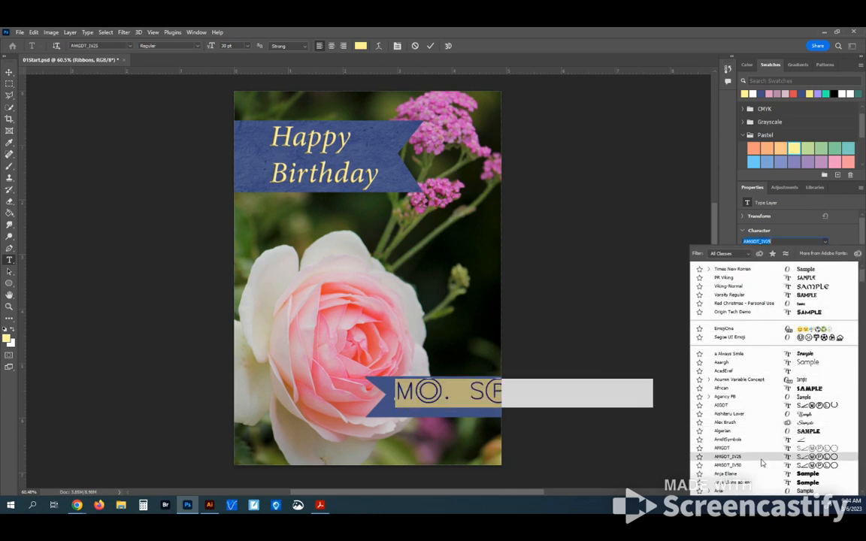
pyautogui.click(853, 237)
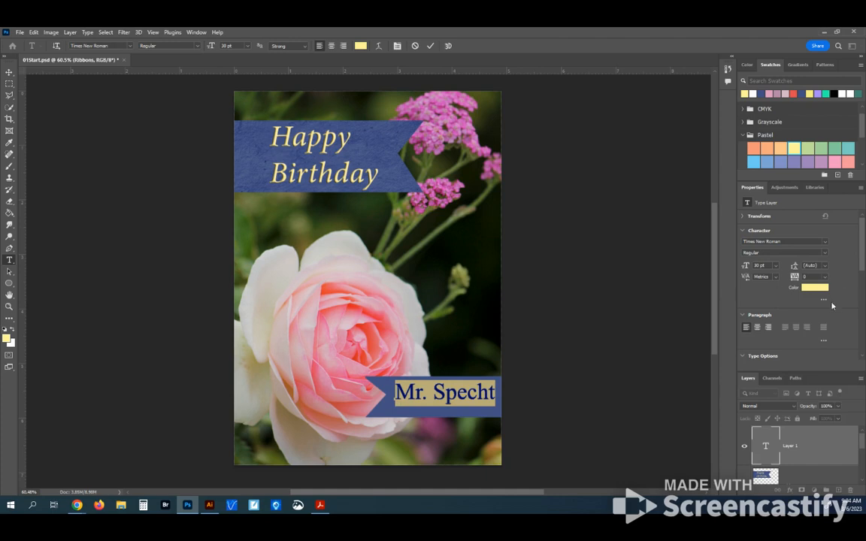
# Move the name text about 0.06 in left and down with the Move tool to center it on the lower ribbon, and deselect it
pyautogui.click(9, 72)
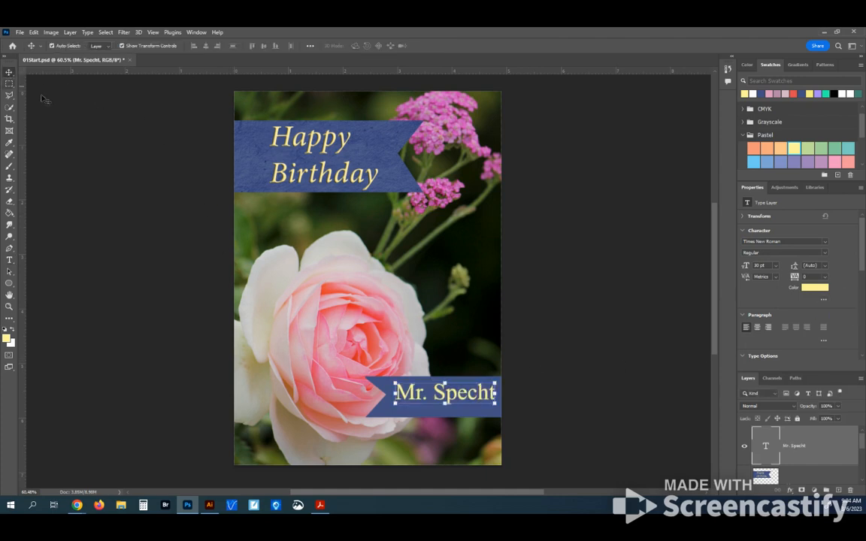
pyautogui.moveTo(448, 401); pyautogui.dragTo(446, 405)
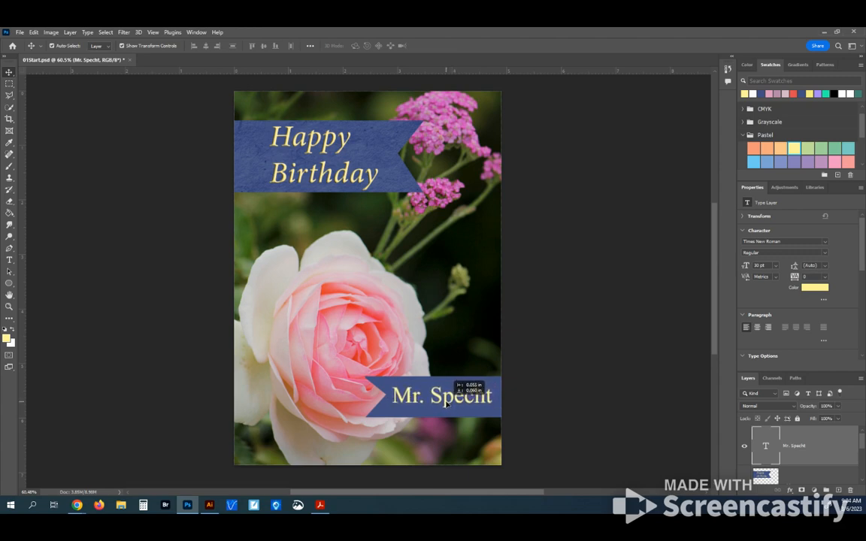
pyautogui.click(546, 412)
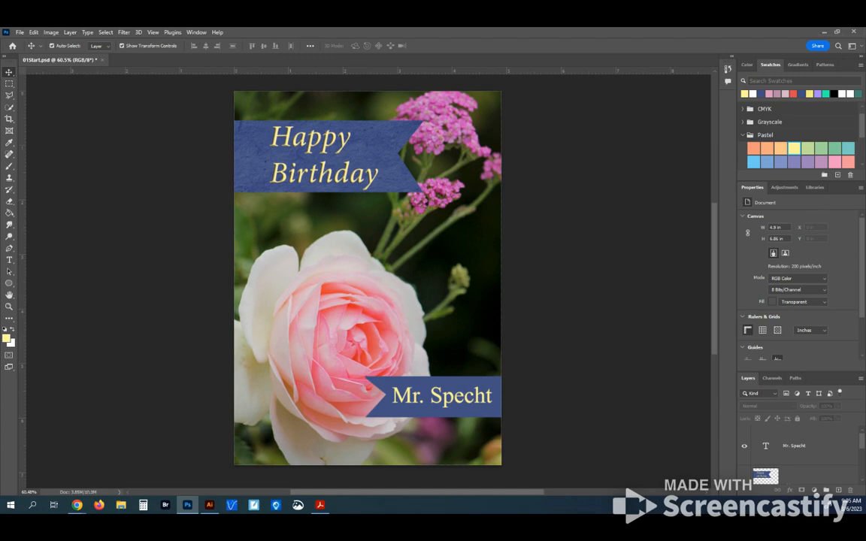
# Try several Pastel swatches on the name text, finish with the light orange one, and deselect the layer
pyautogui.click(449, 401)
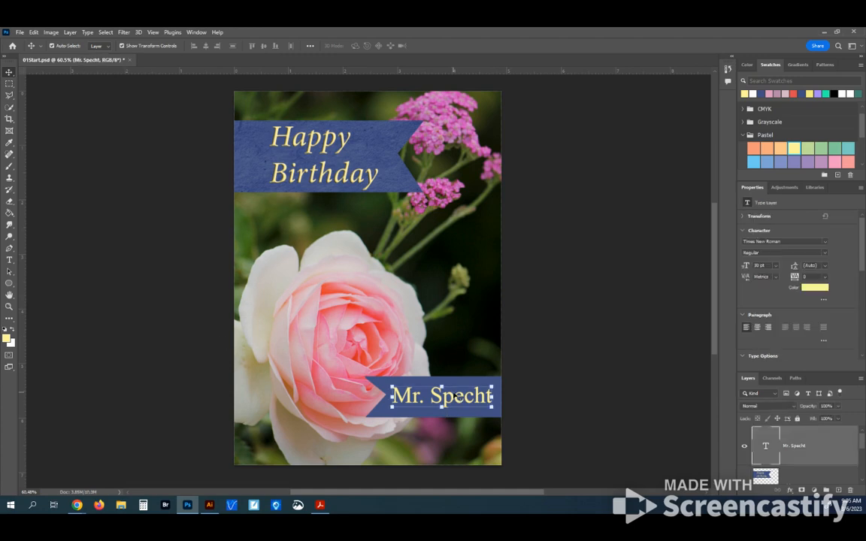
pyautogui.click(780, 148)
pyautogui.click(767, 148)
pyautogui.click(754, 149)
pyautogui.click(791, 149)
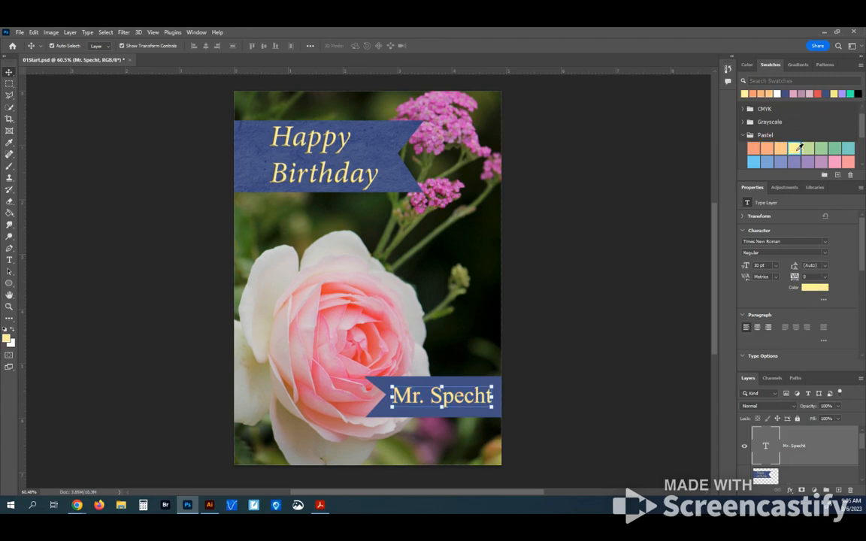
pyautogui.click(820, 148)
pyautogui.click(834, 149)
pyautogui.click(794, 150)
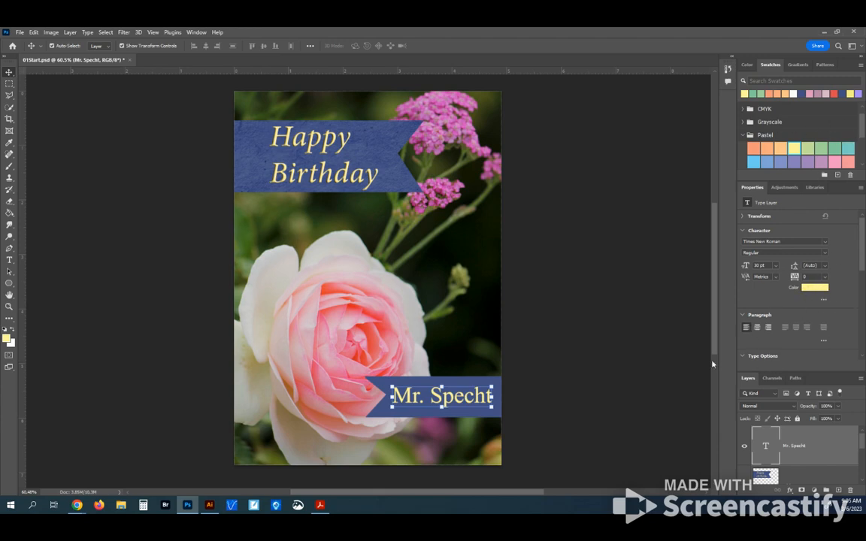
pyautogui.click(785, 151)
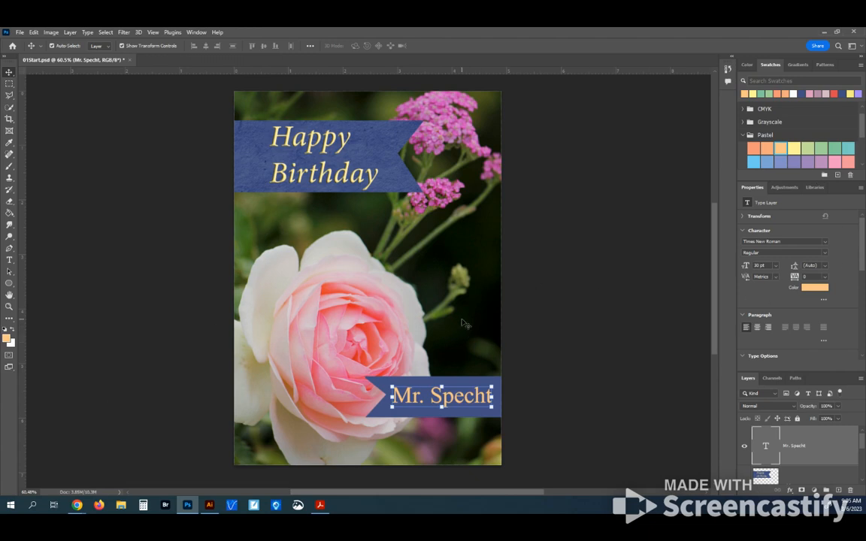
pyautogui.click(90, 137)
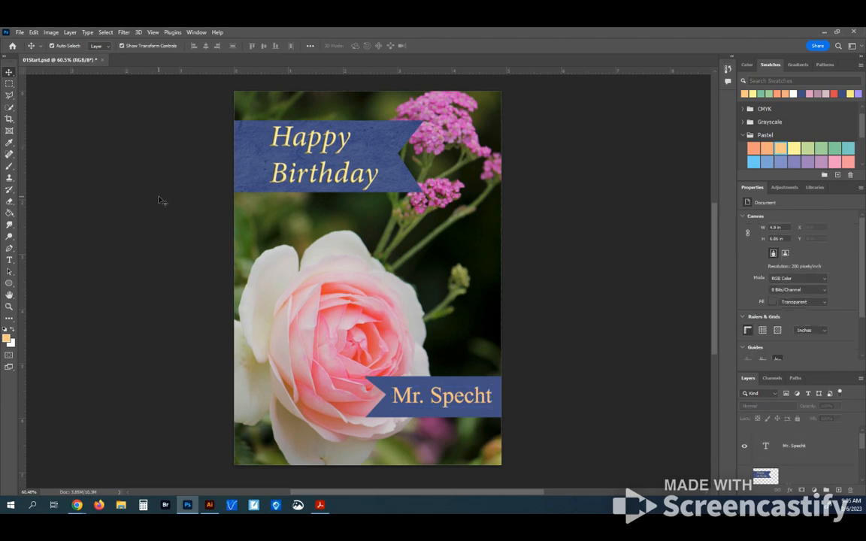